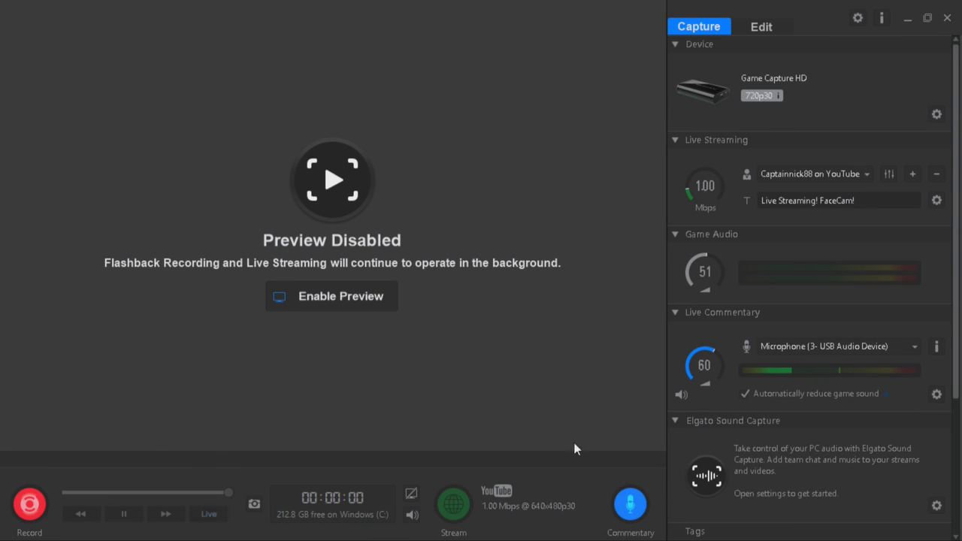
# - Restore down the Game Capture HD window and switch to Chrome showing Panzoid Clipmaker
pyautogui.click(915, 21)
pyautogui.click(671, 527)
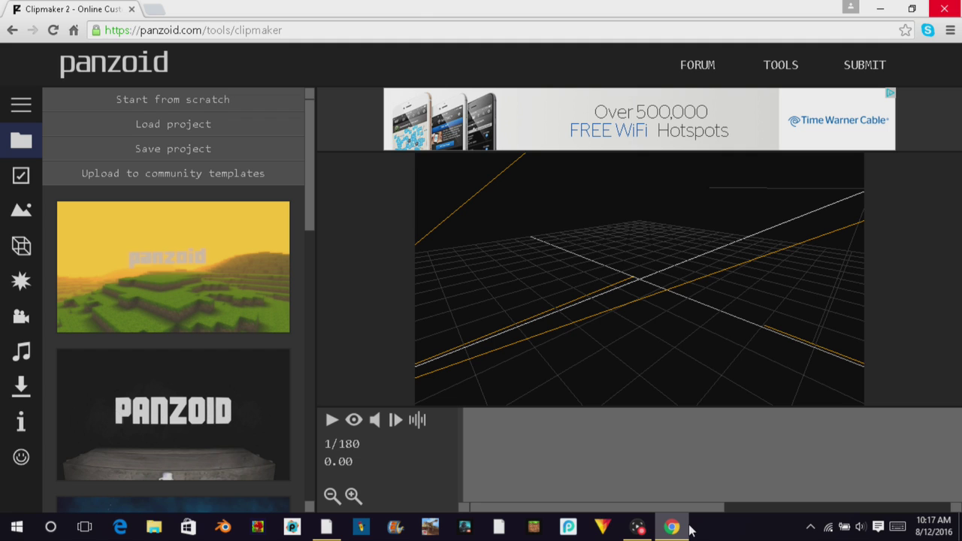
# - Make the browser full screen, orbit the empty scene, and scrub the timeline to frame 1
pyautogui.press('F11')
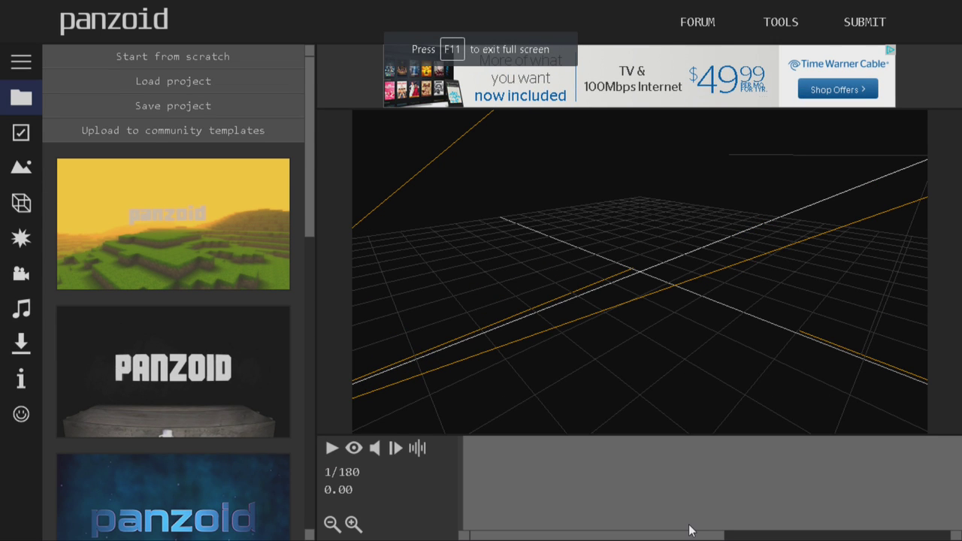
pyautogui.moveTo(715, 217); pyautogui.dragTo(617, 286)
pyautogui.moveTo(542, 308); pyautogui.dragTo(559, 282)
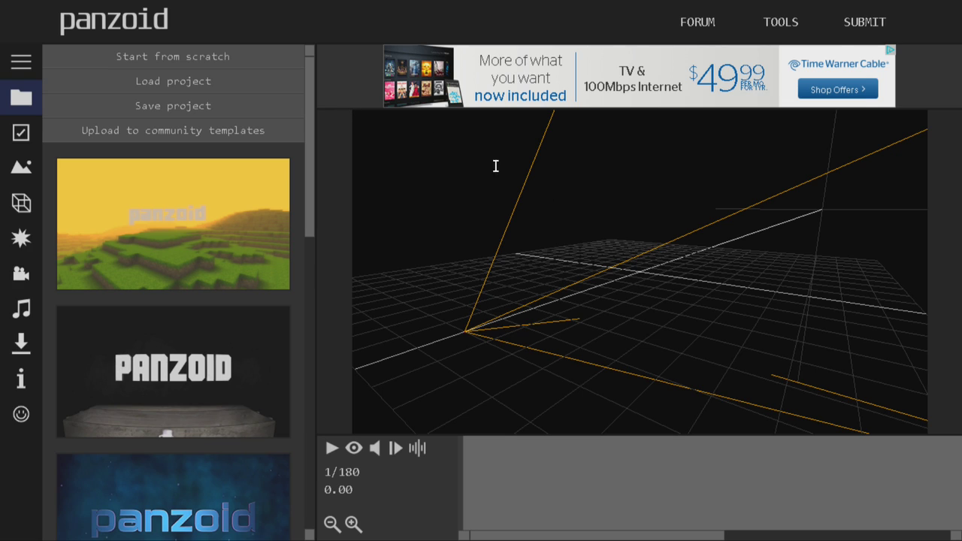
pyautogui.moveTo(932, 446); pyautogui.dragTo(458, 494)
pyautogui.moveTo(515, 534); pyautogui.dragTo(565, 530)
pyautogui.moveTo(460, 489); pyautogui.dragTo(242, 518)
# - Orbit the camera around the empty grid from several angles, returning to full screen
pyautogui.moveTo(537, 397); pyautogui.dragTo(534, 265)
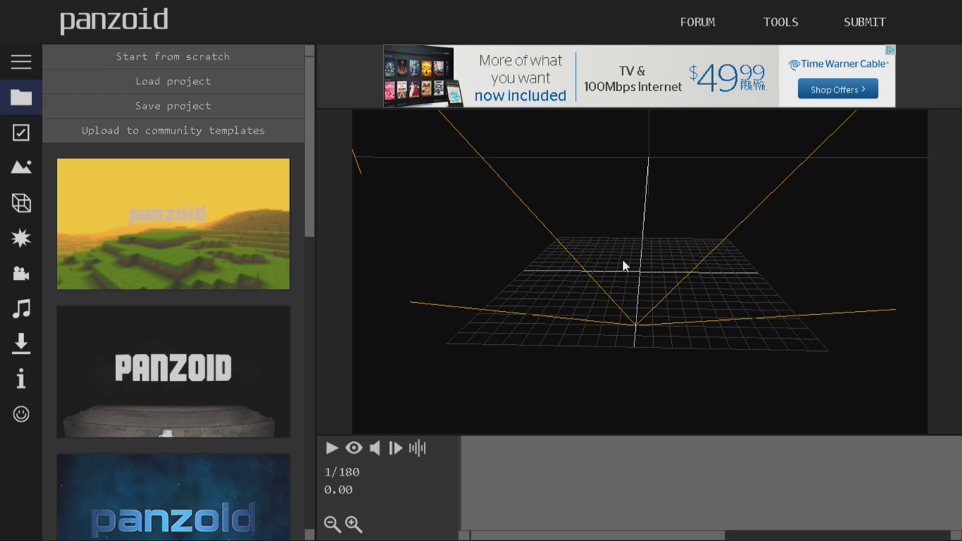
pyautogui.moveTo(609, 282); pyautogui.dragTo(591, 255)
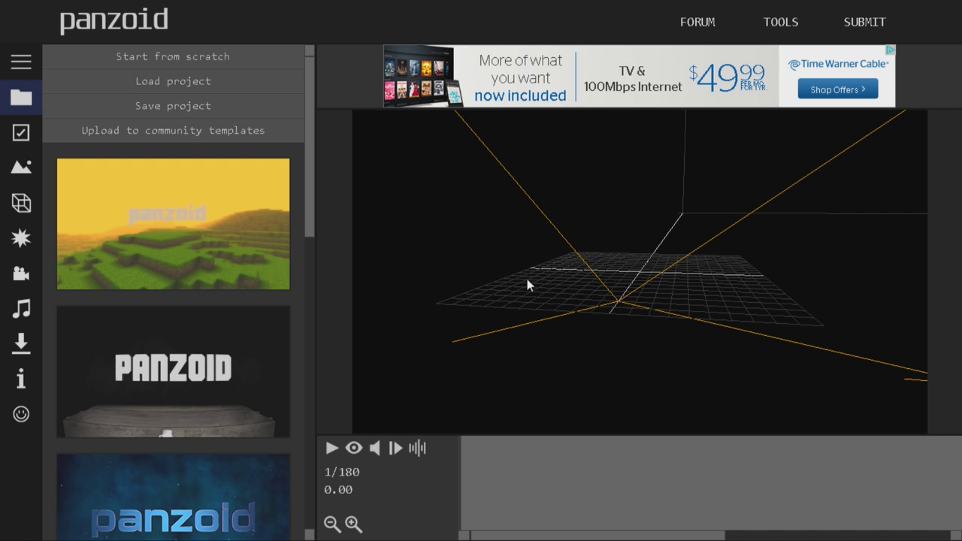
pyautogui.moveTo(675, 299); pyautogui.dragTo(720, 288)
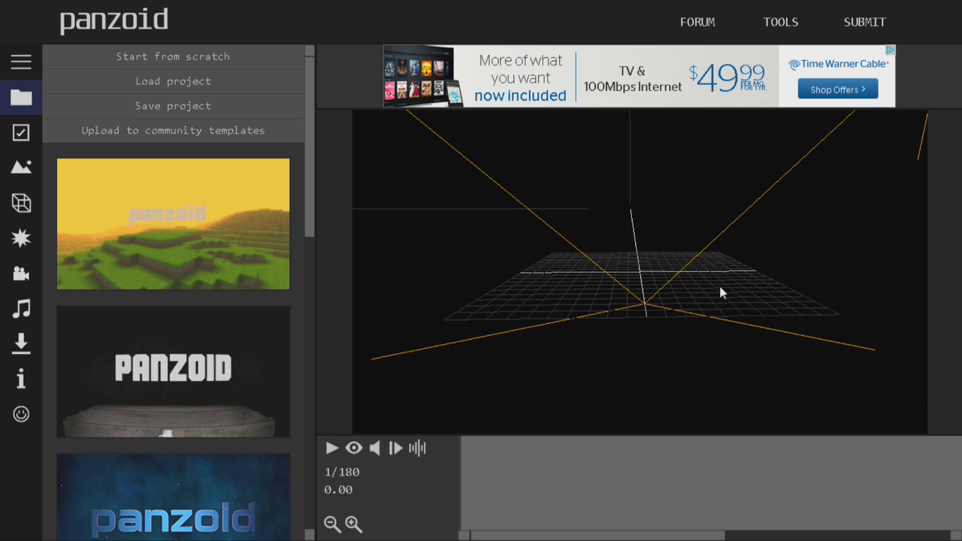
pyautogui.moveTo(635, 245); pyautogui.dragTo(609, 286)
pyautogui.press('F11')
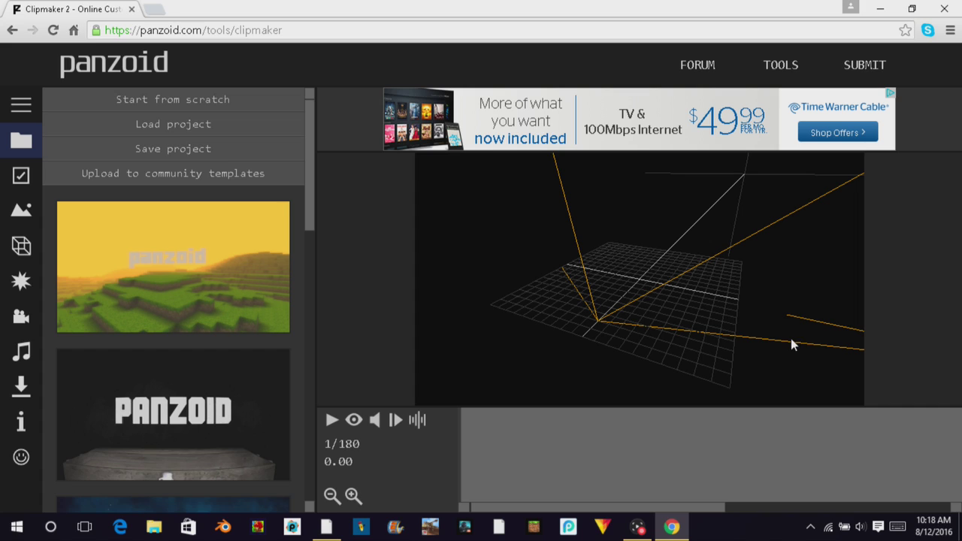
pyautogui.press('F11')
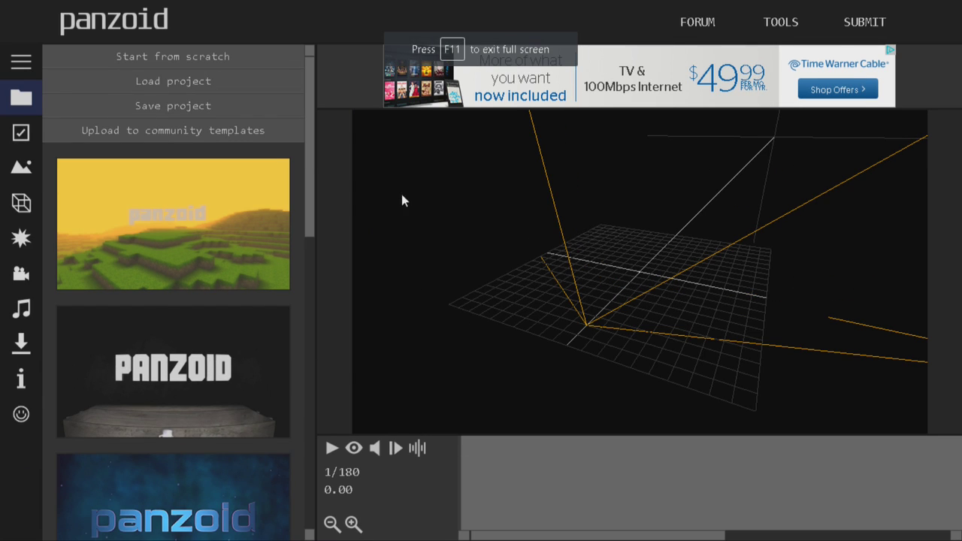
pyautogui.moveTo(401, 200); pyautogui.dragTo(427, 17)
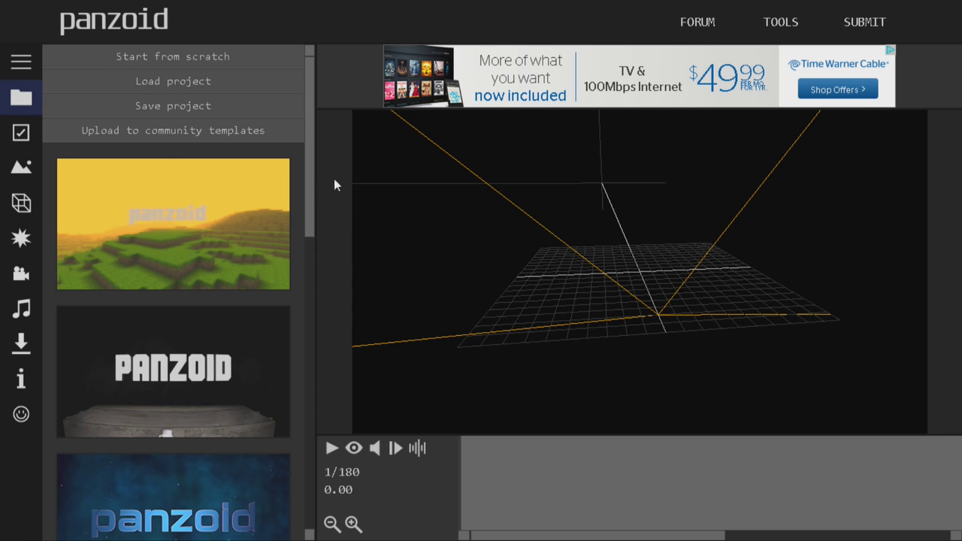
pyautogui.moveTo(312, 179); pyautogui.dragTo(328, 126)
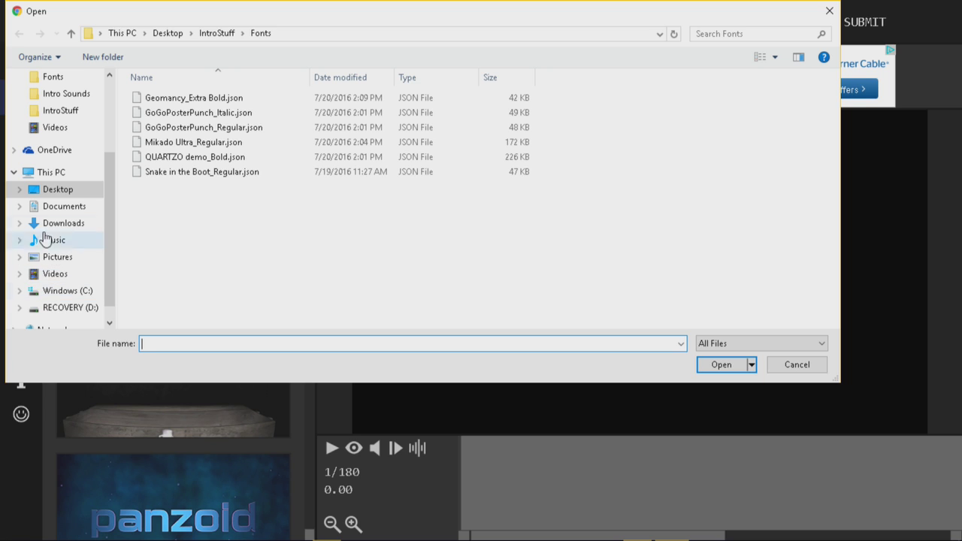
# - Open CN8's_Lightroom.pz from Desktop > IntroStuff as the project file
pyautogui.click(61, 188)
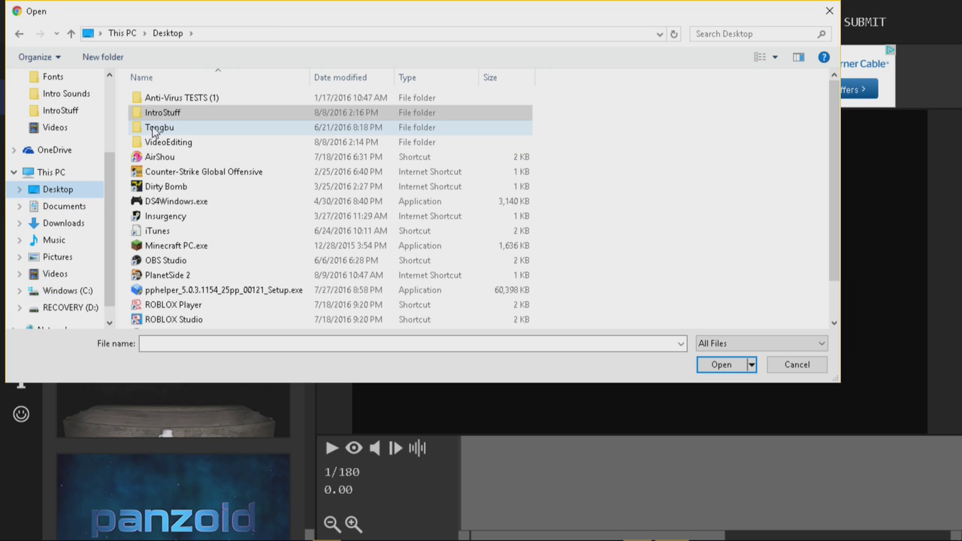
pyautogui.doubleClick(170, 112)
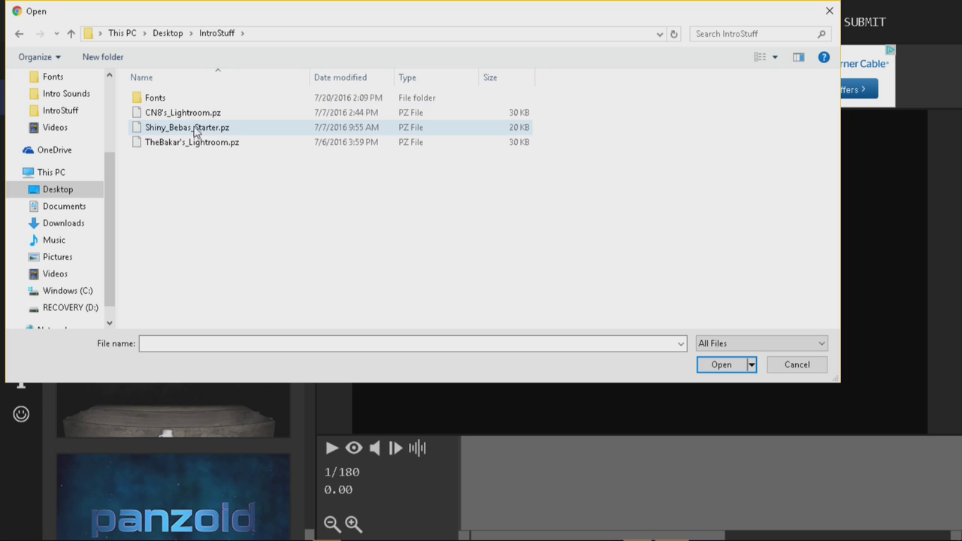
pyautogui.click(158, 143)
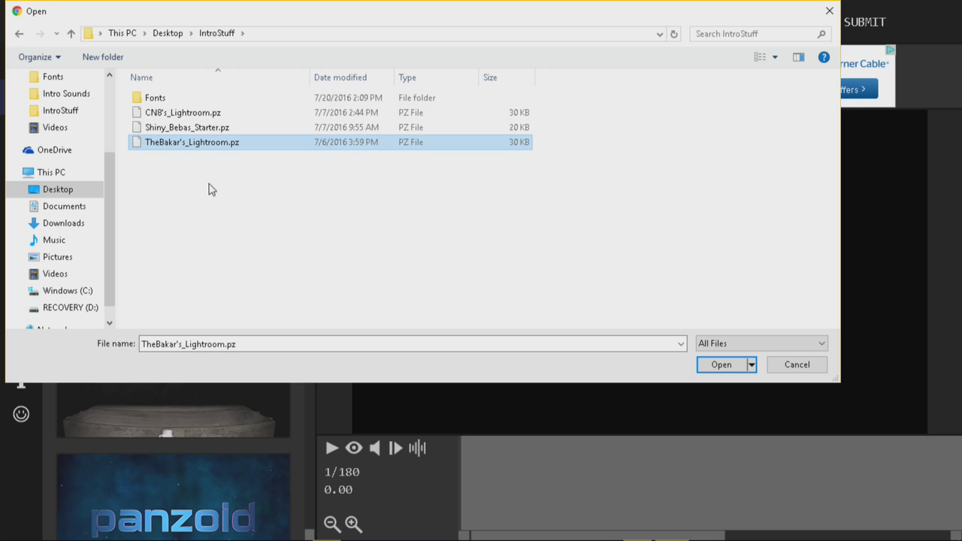
pyautogui.click(171, 114)
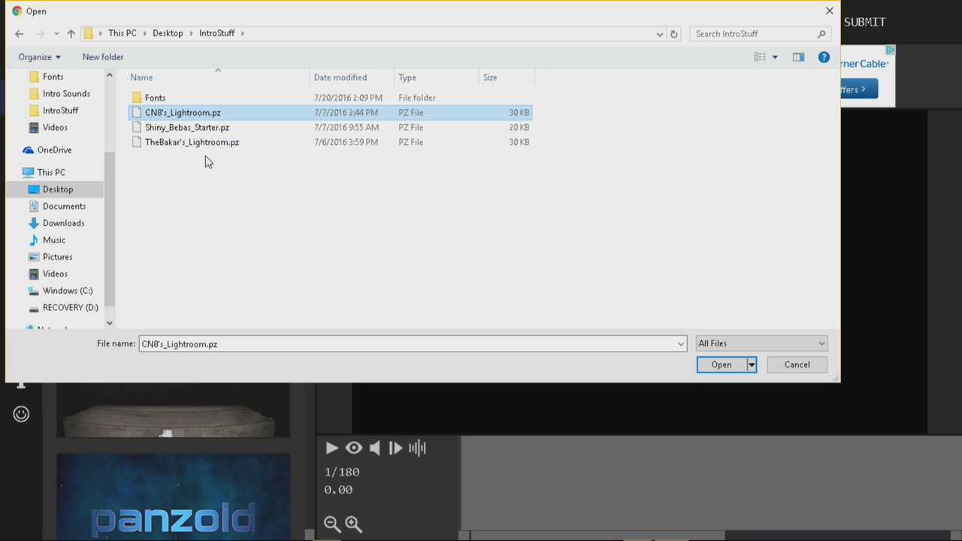
pyautogui.click(627, 171)
pyautogui.click(238, 113)
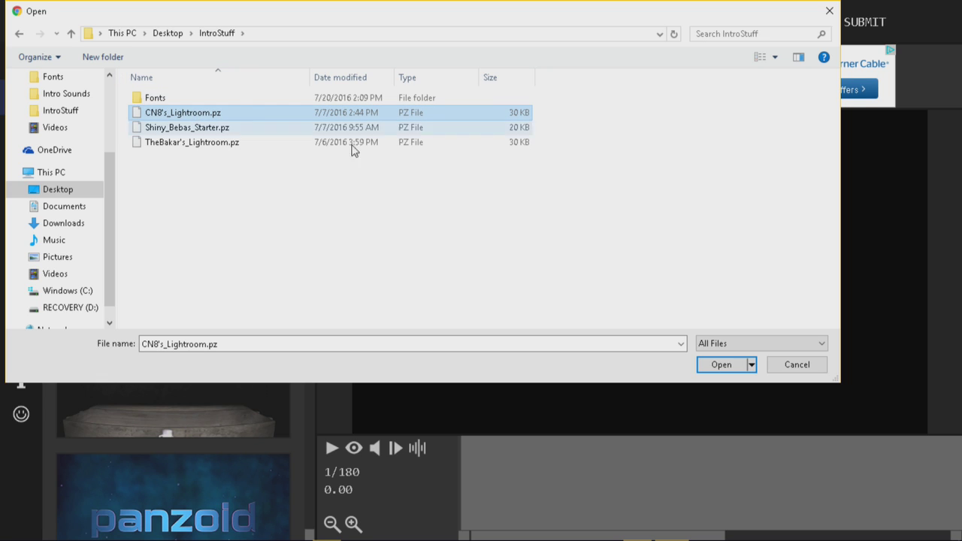
pyautogui.click(708, 363)
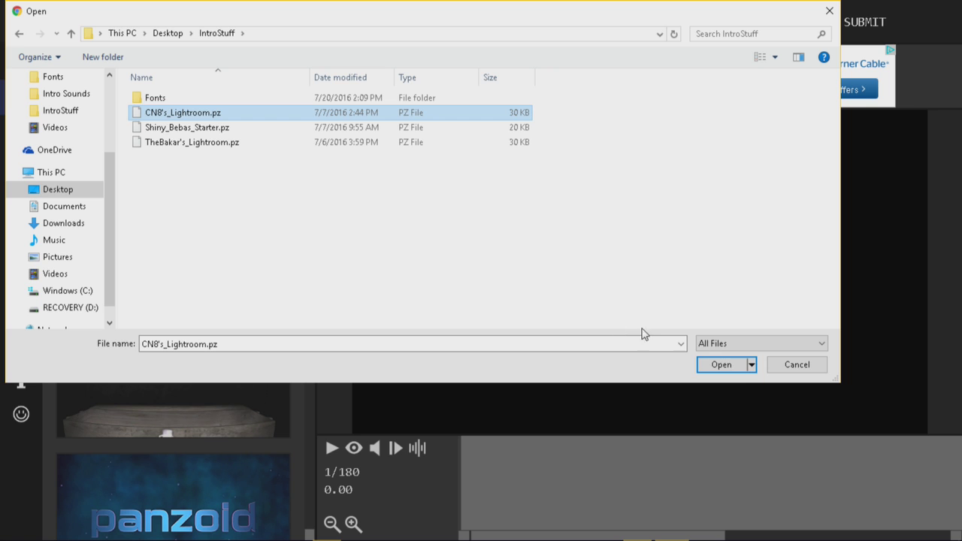
pyautogui.click(718, 367)
pyautogui.moveTo(645, 269); pyautogui.dragTo(677, 211)
# - Reload the CN8's_Lightroom.pz project through the project file chooser
pyautogui.click(194, 82)
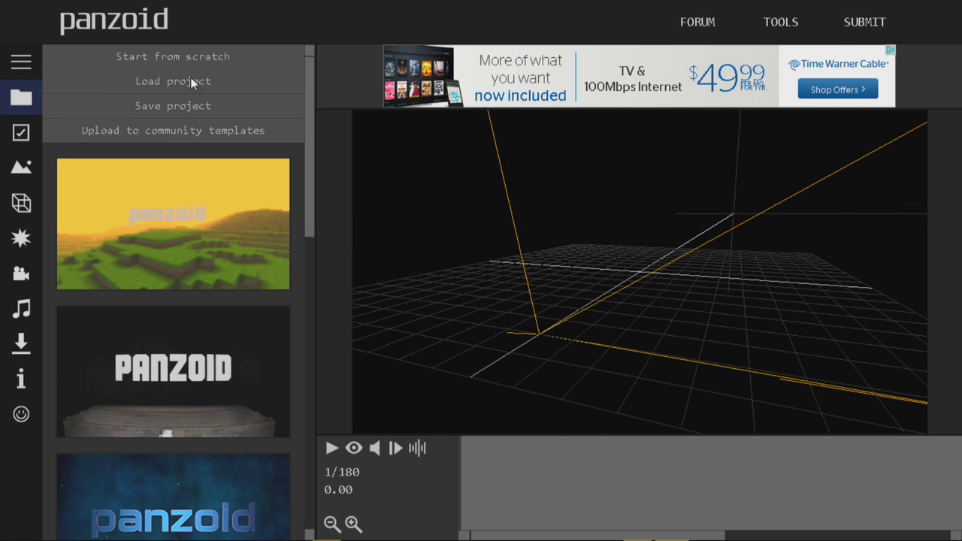
pyautogui.click(188, 113)
pyautogui.click(722, 364)
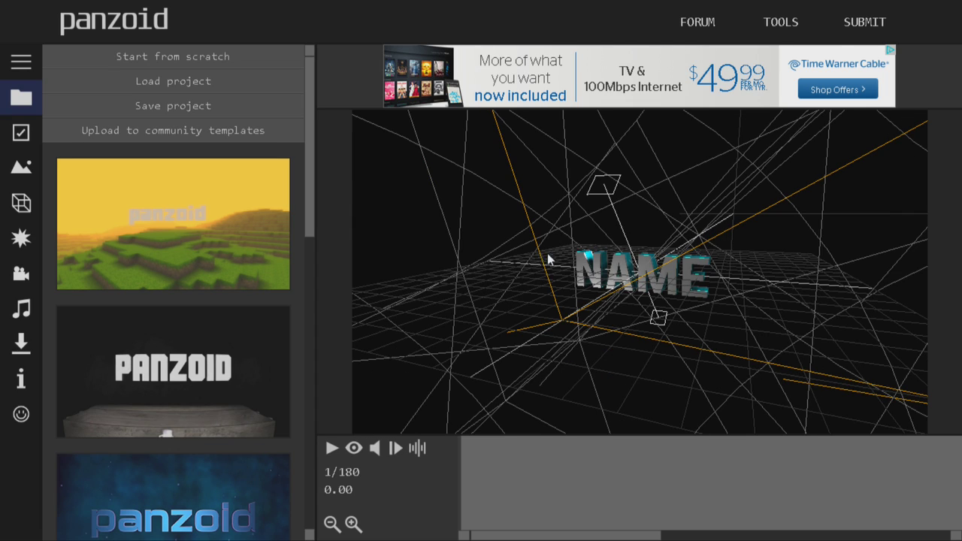
# - Orbit and zoom around the 3D NAME text, then switch to the clean rendered preview
pyautogui.moveTo(549, 259); pyautogui.dragTo(569, 243)
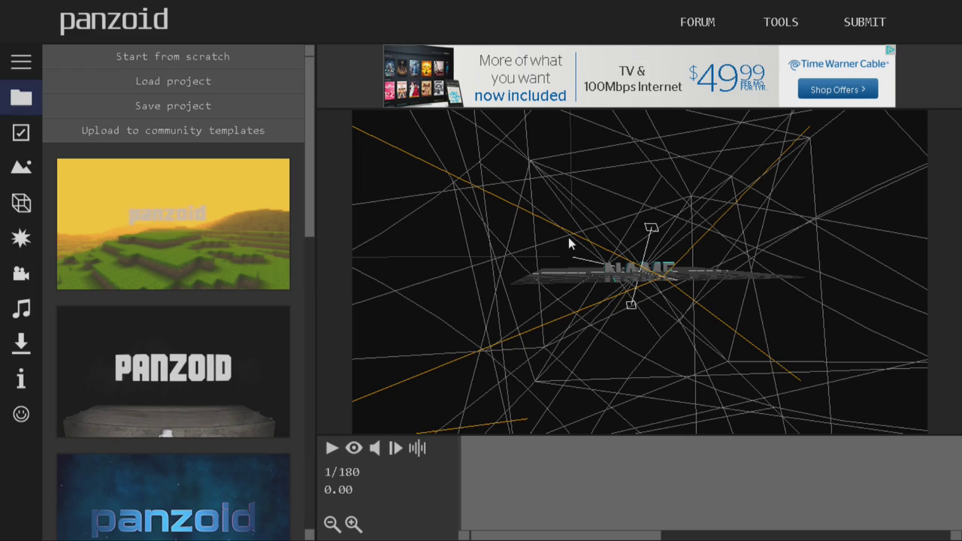
pyautogui.moveTo(548, 271); pyautogui.dragTo(775, 306)
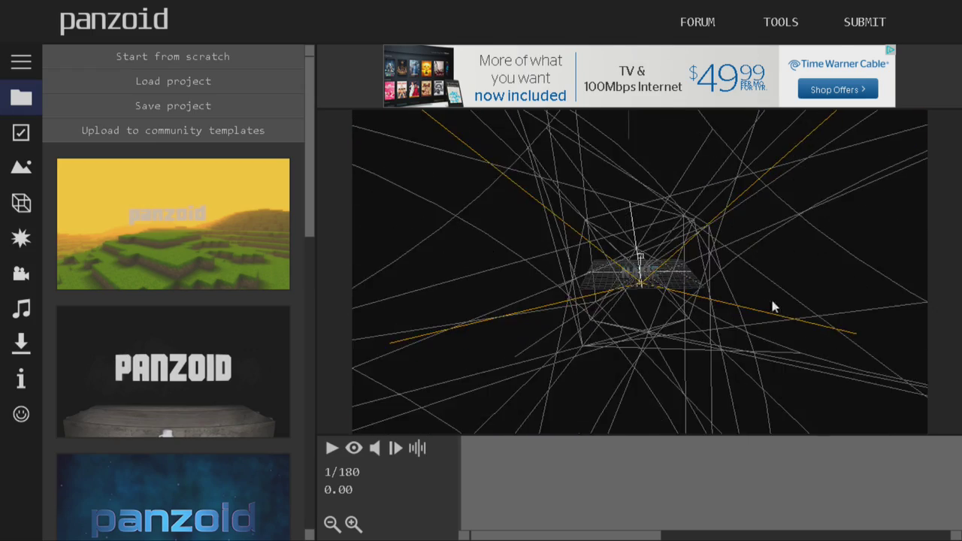
pyautogui.scroll(-5, 801, 305)
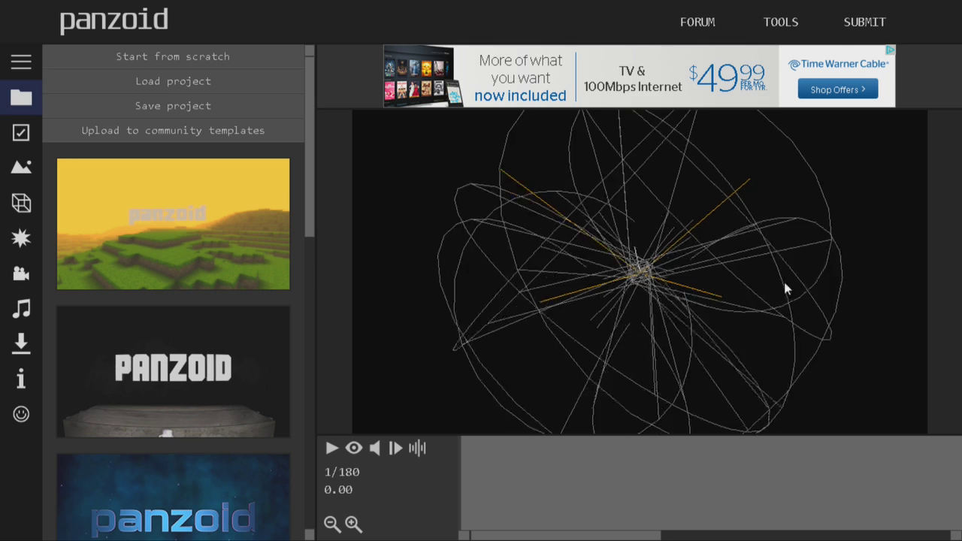
pyautogui.moveTo(786, 288); pyautogui.dragTo(500, 304)
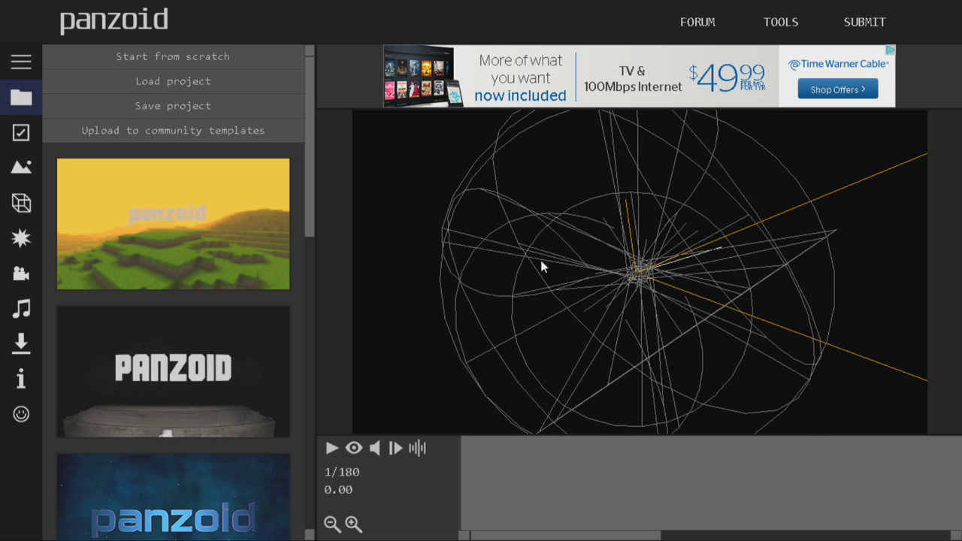
pyautogui.scroll(8, 666, 337)
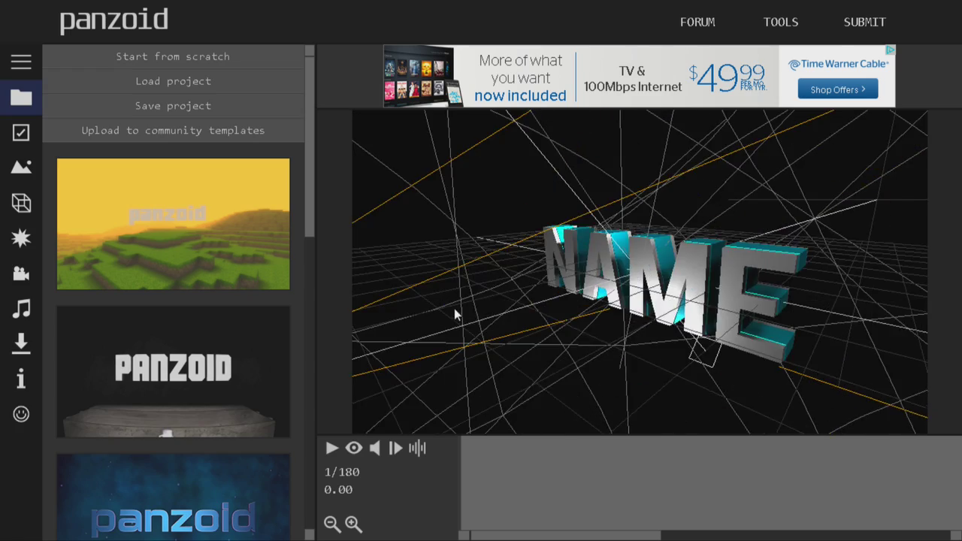
pyautogui.moveTo(633, 316); pyautogui.dragTo(527, 301)
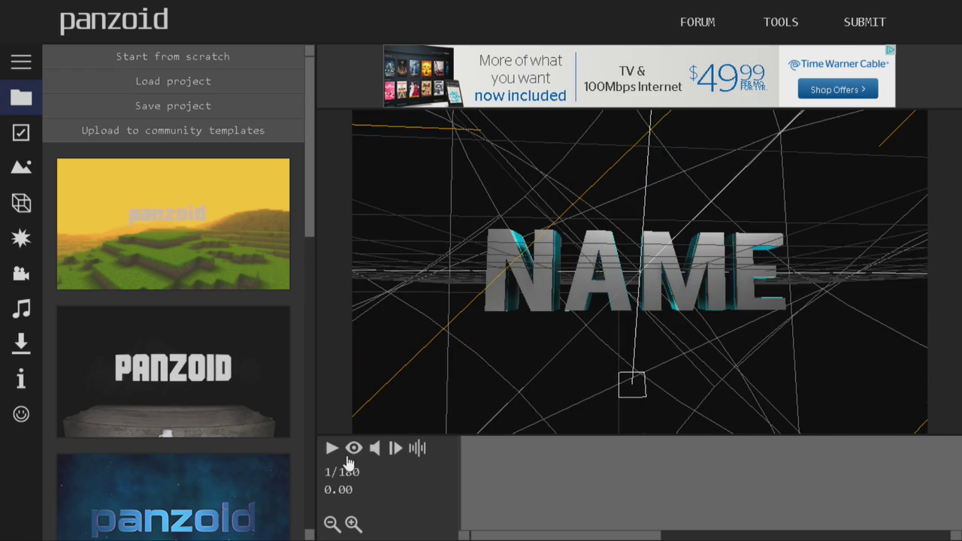
pyautogui.click(354, 448)
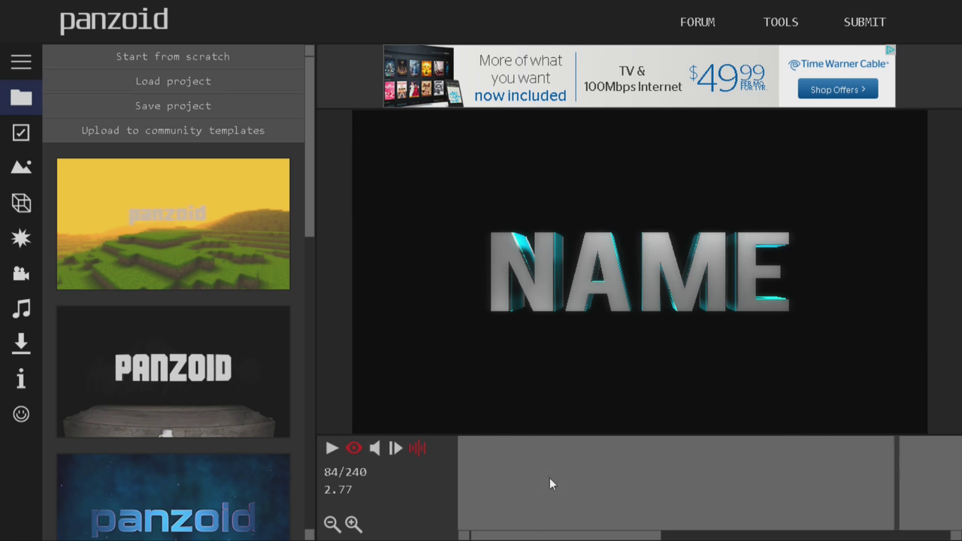
# - Choose AeroChordSurface.mp3 from Videos > Intro Sounds as the audio track
pyautogui.click(21, 309)
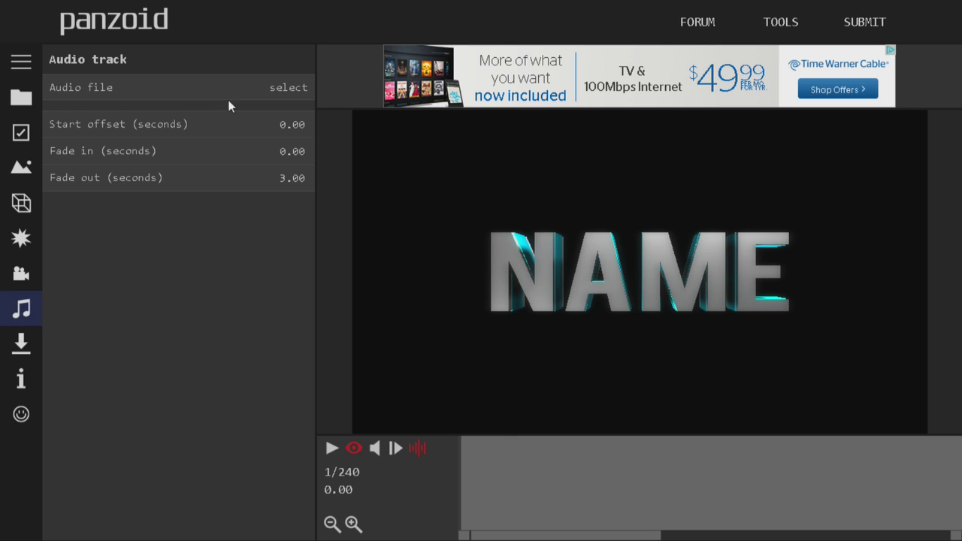
pyautogui.click(300, 89)
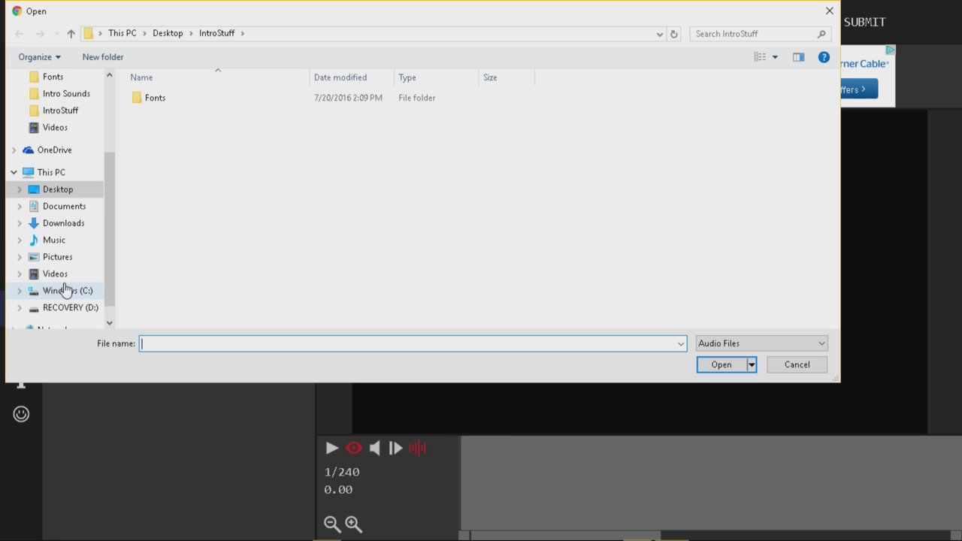
pyautogui.click(60, 275)
pyautogui.click(472, 122)
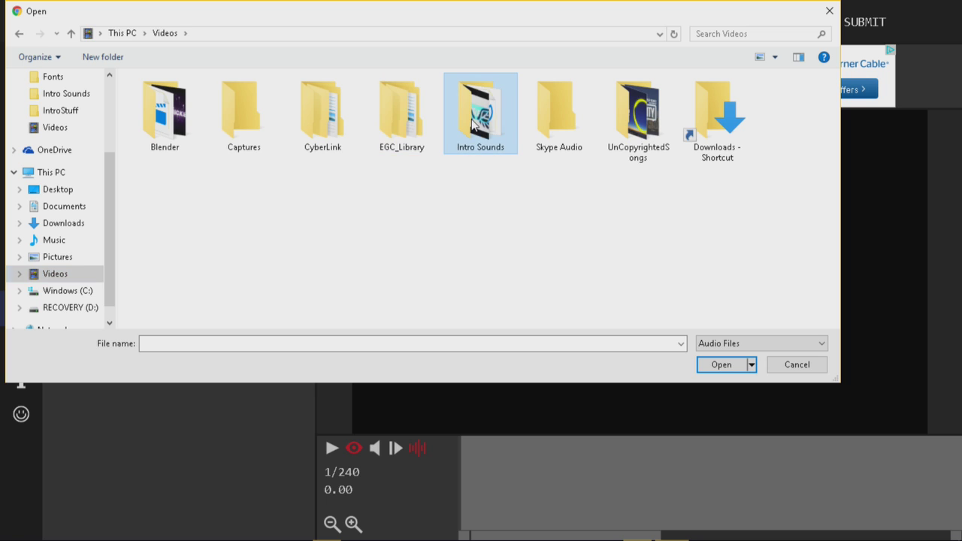
pyautogui.doubleClick(461, 129)
pyautogui.click(397, 124)
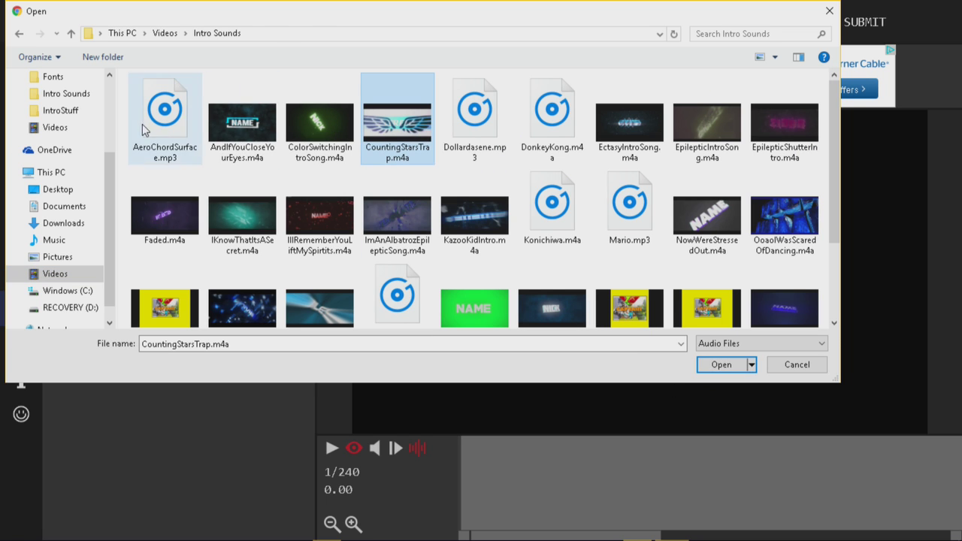
pyautogui.click(165, 120)
pyautogui.click(721, 366)
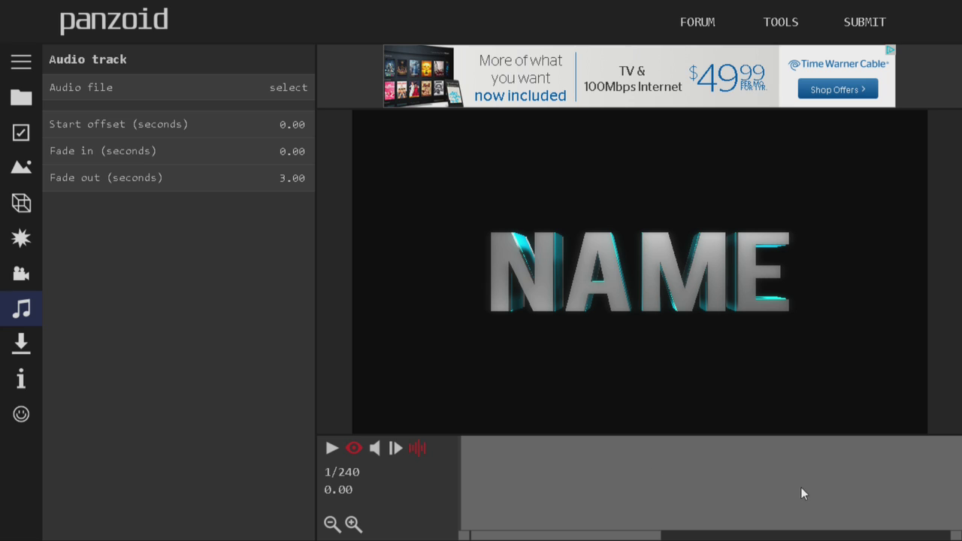
pyautogui.hscroll(3, 707, 485)
pyautogui.hscroll(-5, 513, 526)
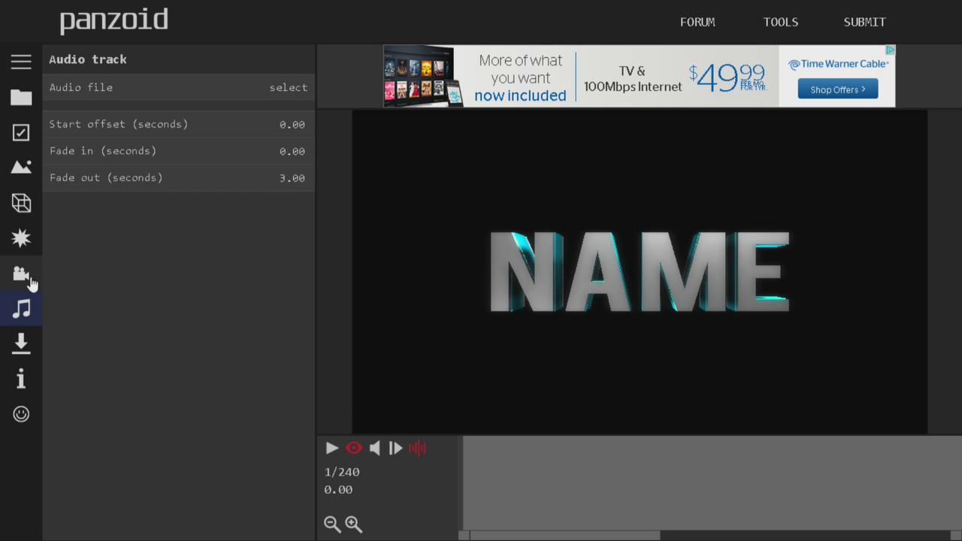
# - Reload AeroChordSurface.mp3 and play the intro preview with the music
pyautogui.click(286, 87)
pyautogui.doubleClick(165, 106)
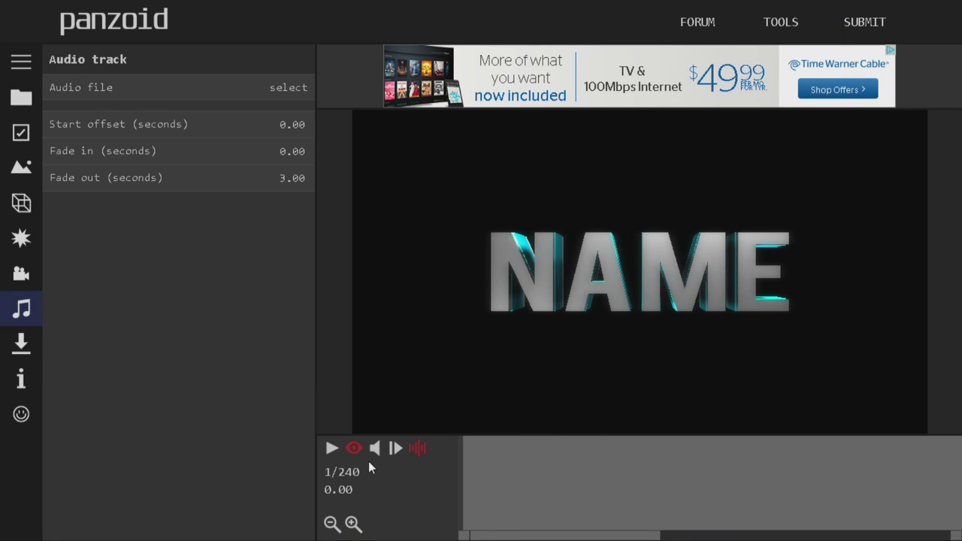
pyautogui.click(760, 531)
pyautogui.click(331, 450)
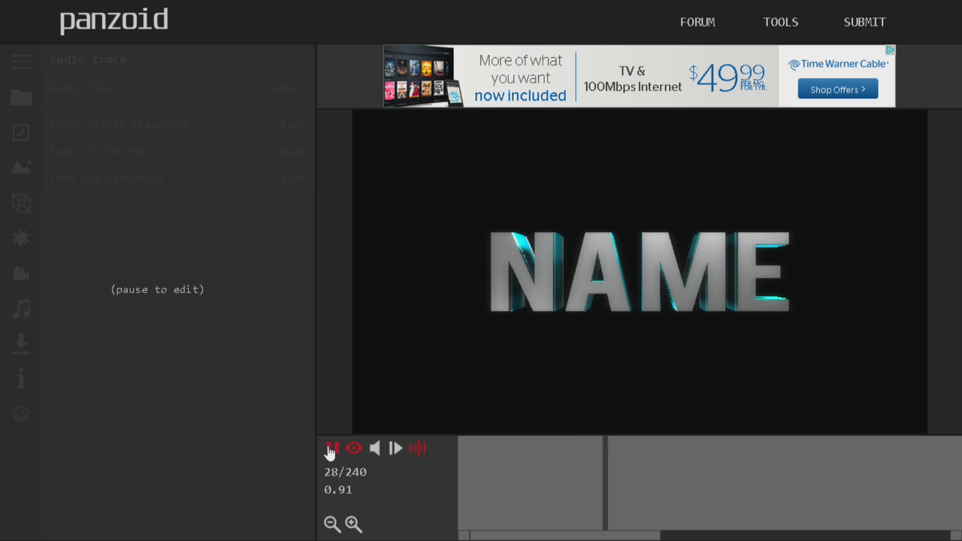
pyautogui.click(331, 450)
pyautogui.click(411, 451)
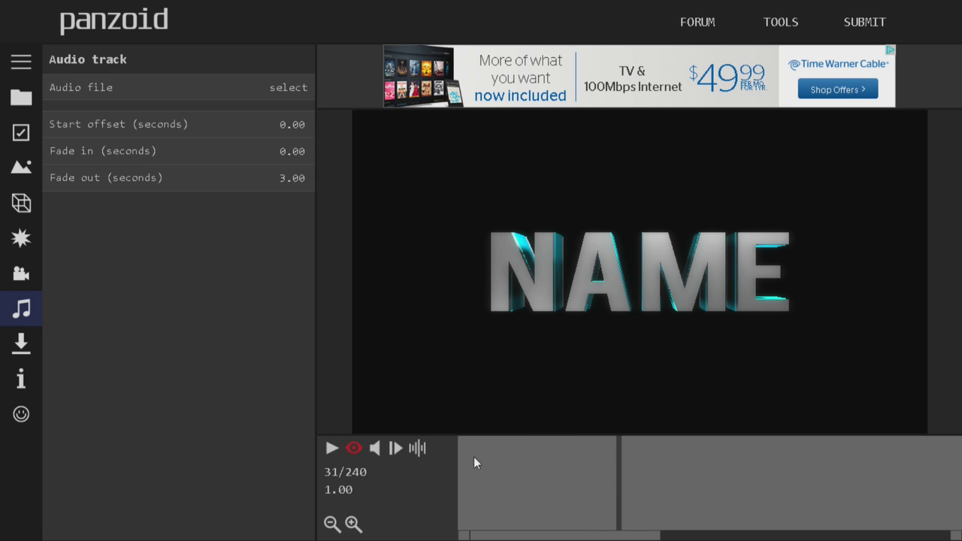
pyautogui.click(287, 87)
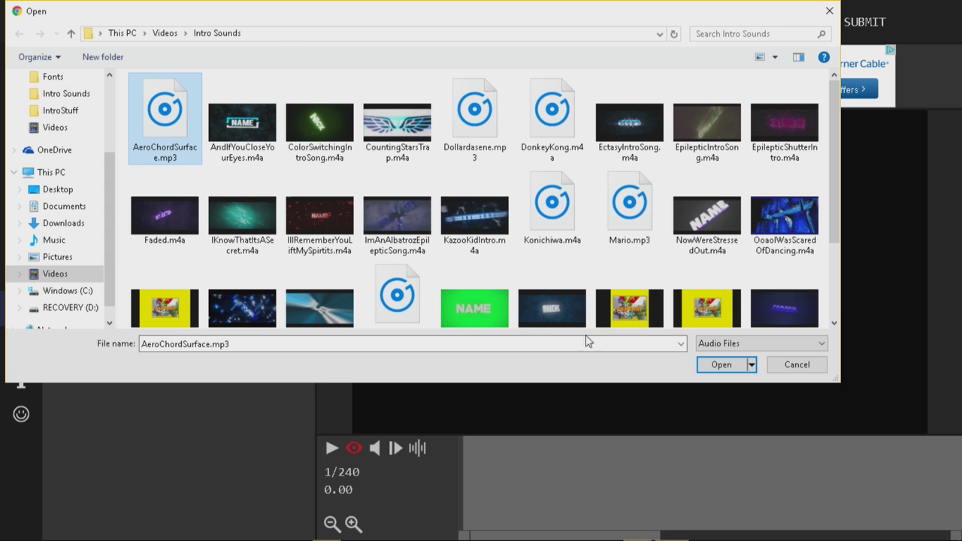
pyautogui.click(719, 365)
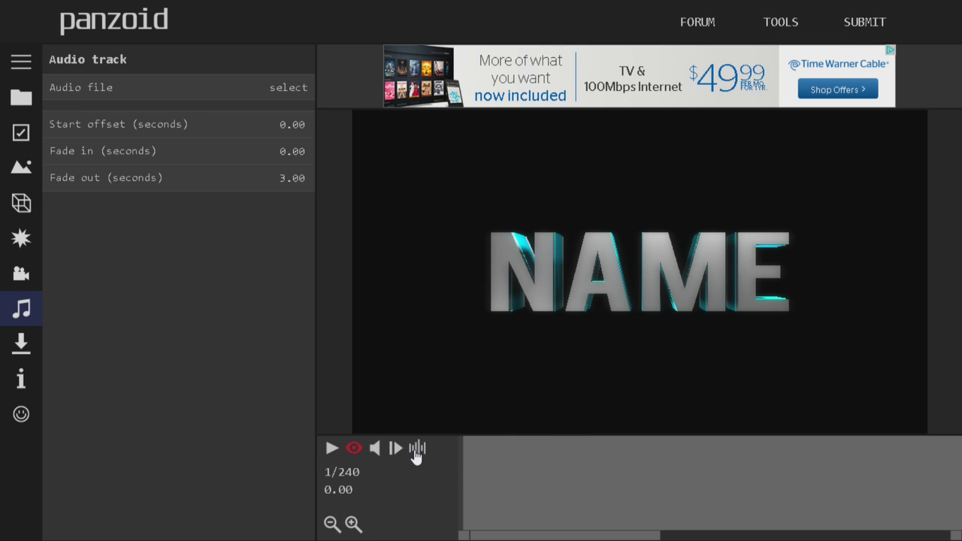
pyautogui.click(331, 450)
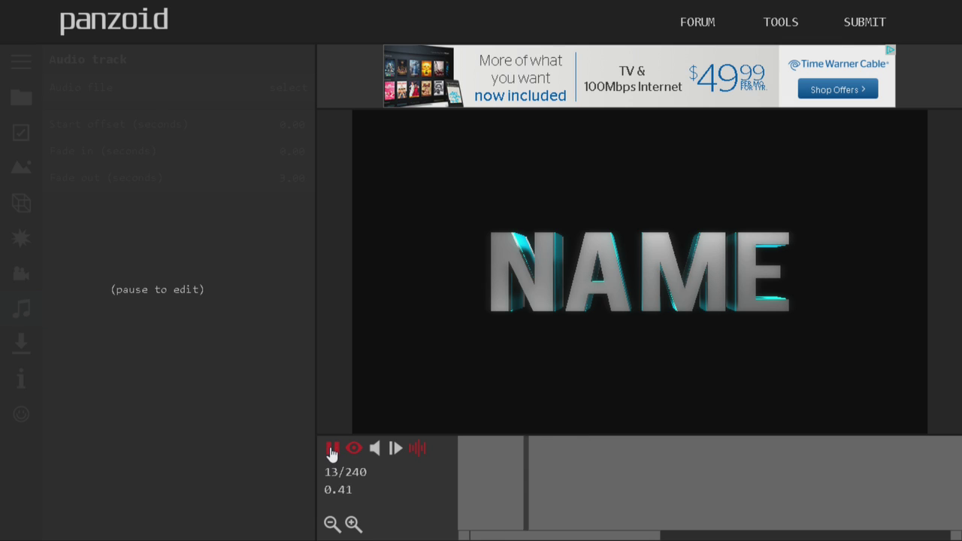
# - Pause the preview and bring up the 3D Objects list, scrolling through it
pyautogui.click(332, 449)
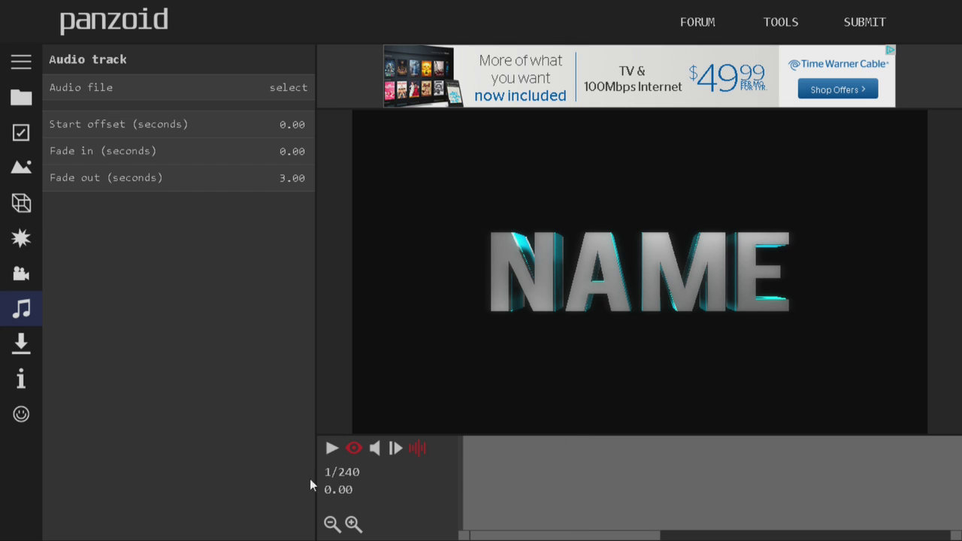
pyautogui.click(21, 203)
pyautogui.click(556, 496)
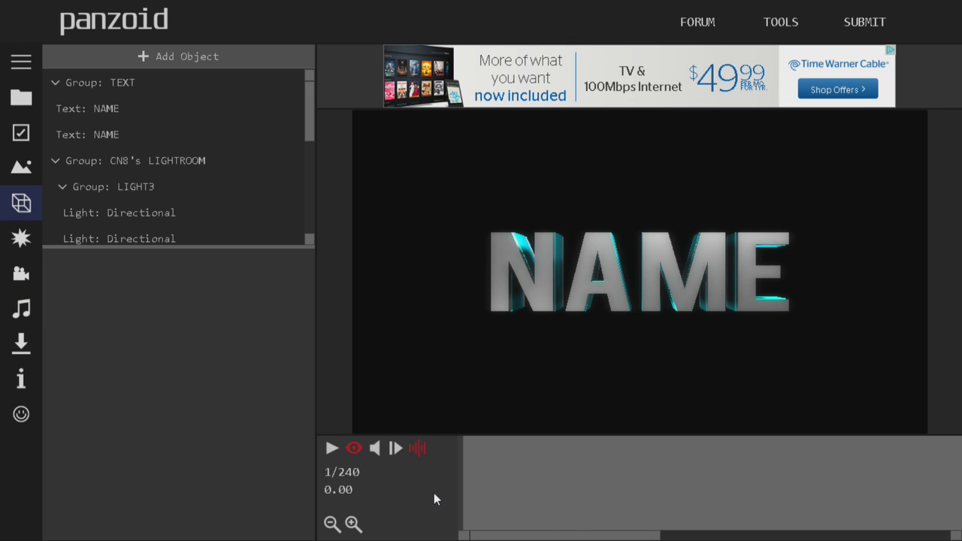
pyautogui.scroll(-3, 132, 126)
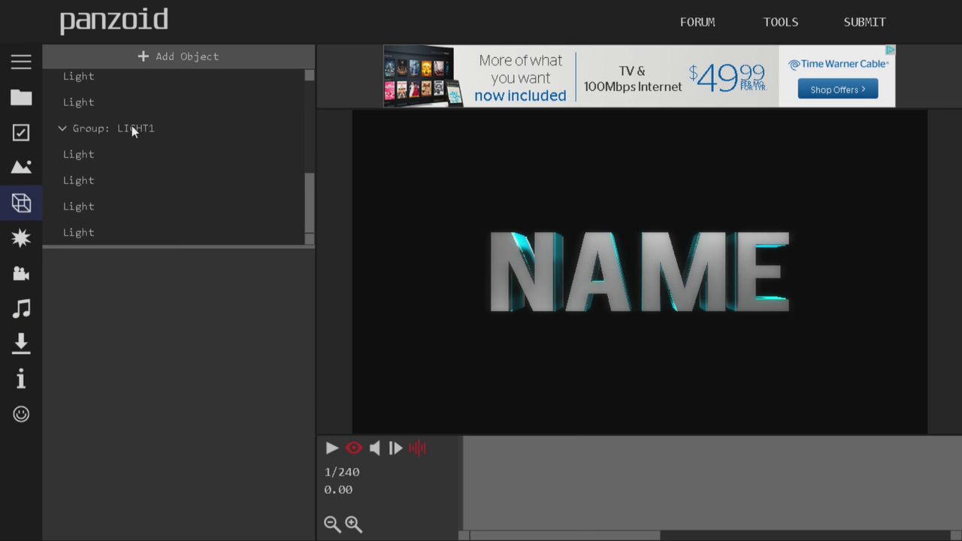
pyautogui.scroll(3, 131, 126)
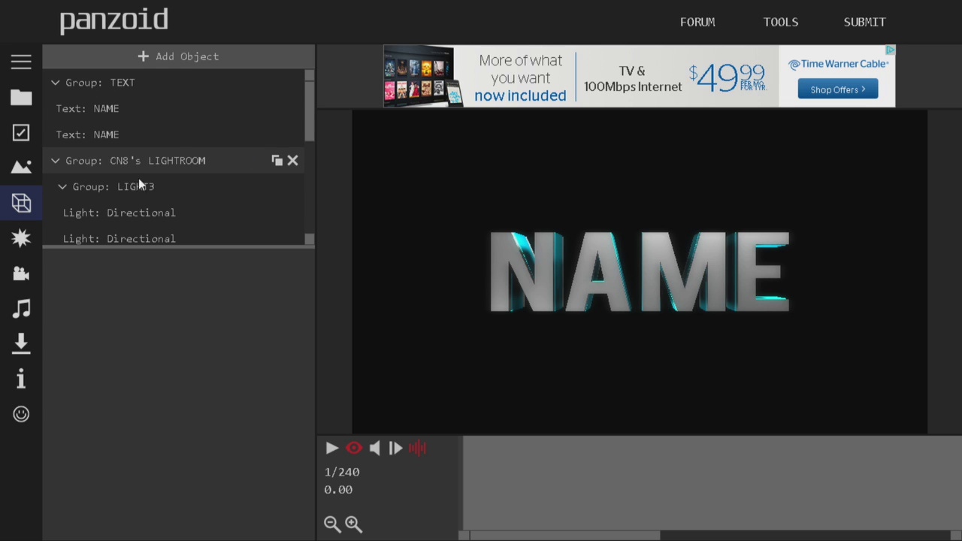
pyautogui.scroll(-2, 102, 151)
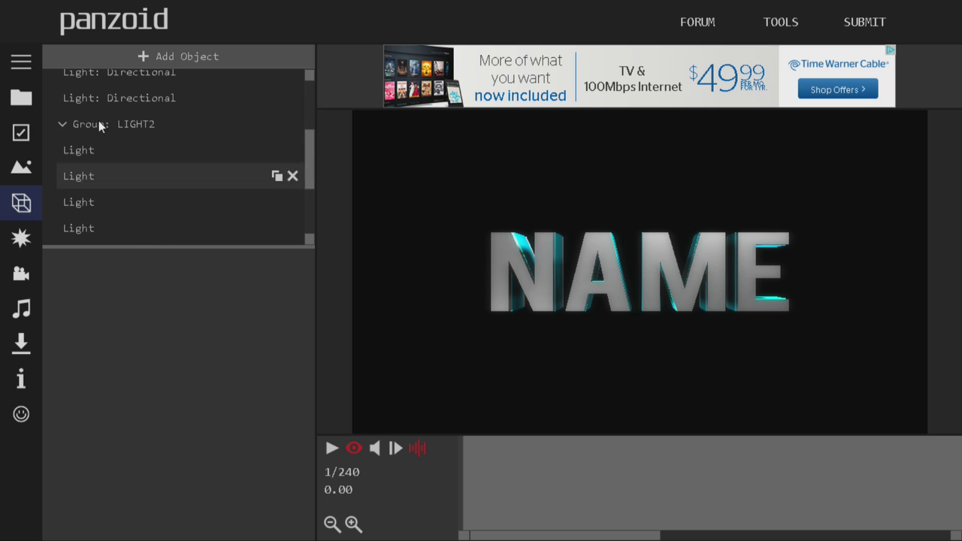
pyautogui.scroll(1, 113, 135)
pyautogui.scroll(-2, 126, 195)
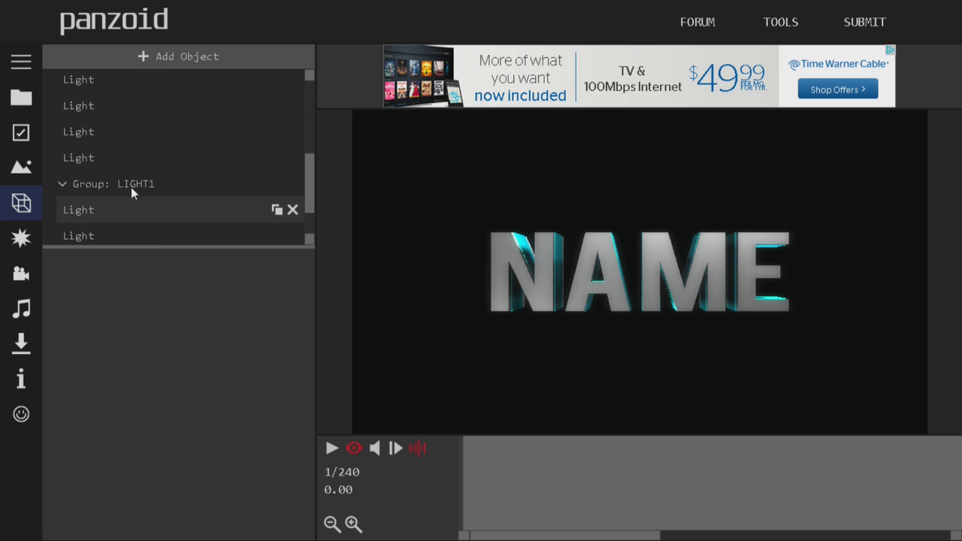
# - Collapse LIGHT1, LIGHT2, LIGHT3 and CN8's LIGHTROOM, then select the first Text: NAME object
pyautogui.click(64, 185)
pyautogui.scroll(1, 75, 165)
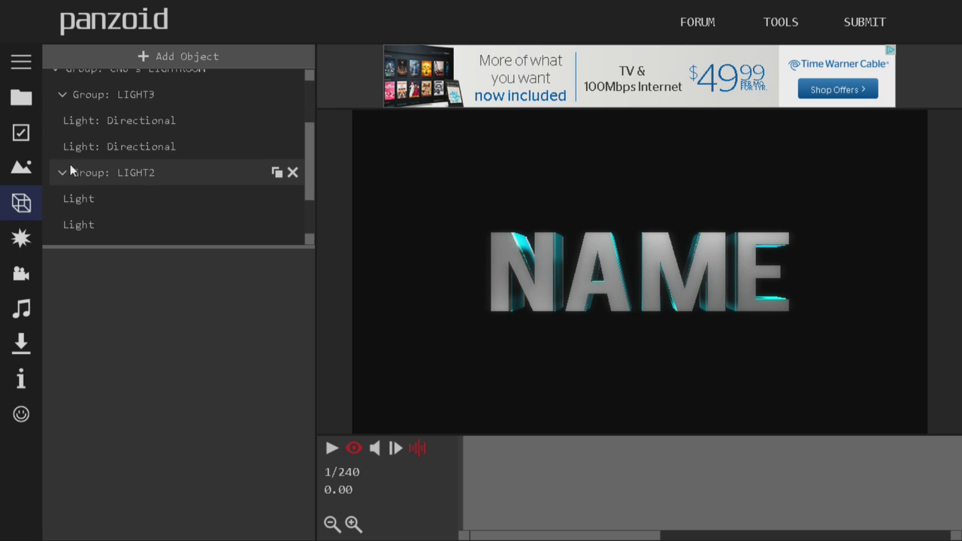
pyautogui.click(64, 172)
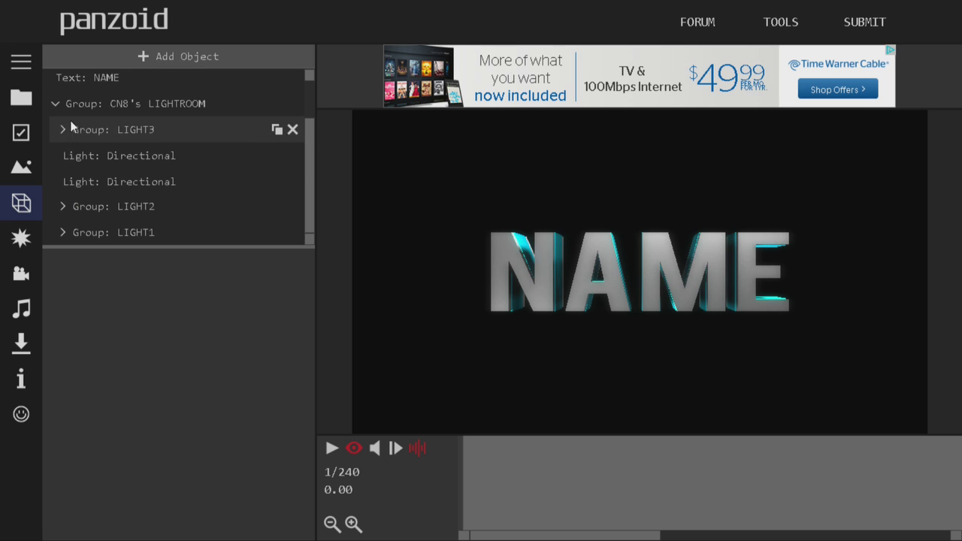
pyautogui.click(63, 128)
pyautogui.click(55, 156)
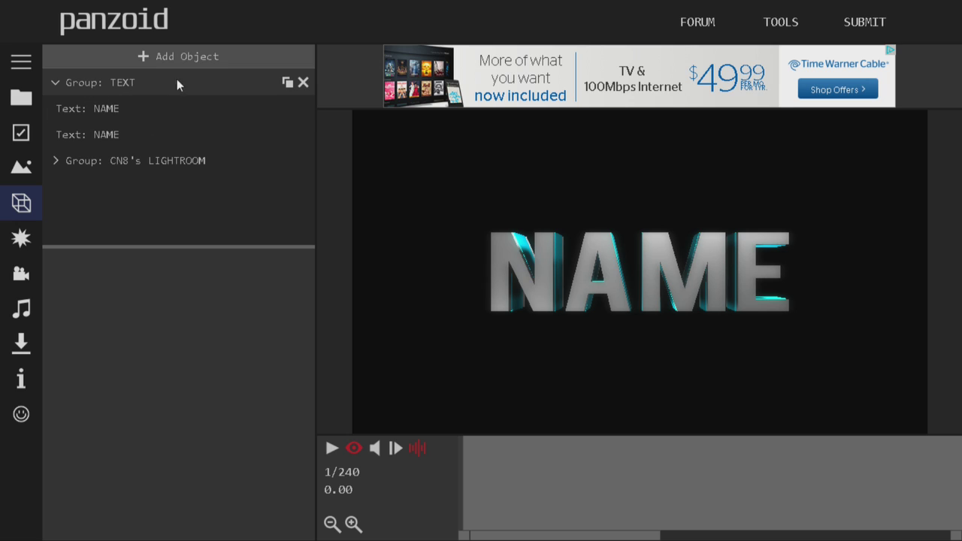
pyautogui.click(169, 113)
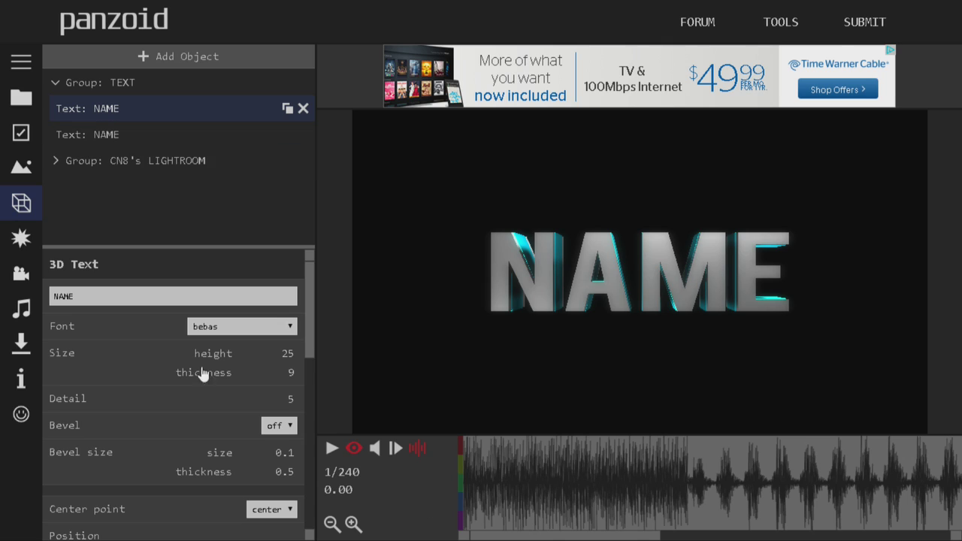
# - Replace the first text object's wording NAME with Captain
pyautogui.doubleClick(122, 295)
pyautogui.press('BackSpace')
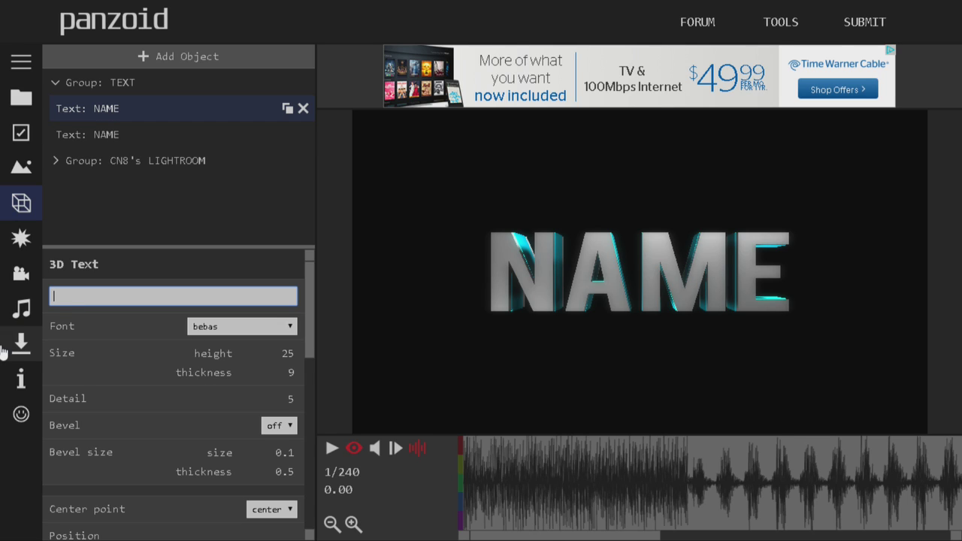
pyautogui.write('Captain')
pyautogui.click(337, 186)
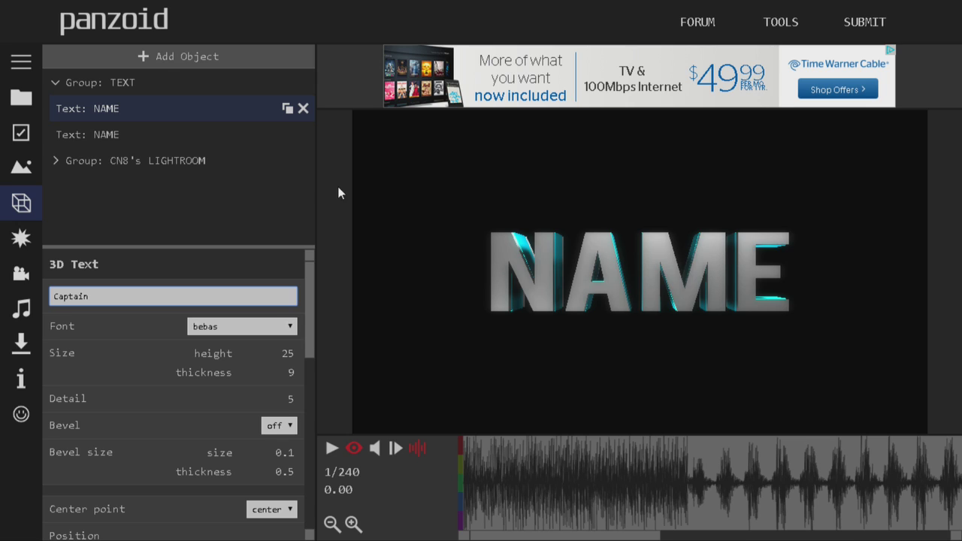
# - Change the second text object's wording from NAME to Captain with a capital C
pyautogui.click(140, 137)
pyautogui.moveTo(75, 296); pyautogui.dragTo(34, 295)
pyautogui.press('BackSpace')
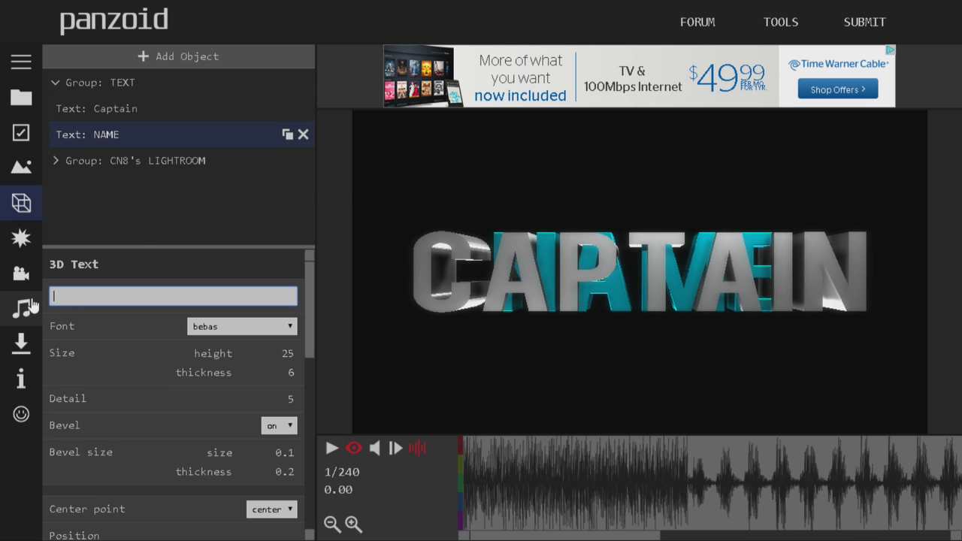
pyautogui.write('captain')
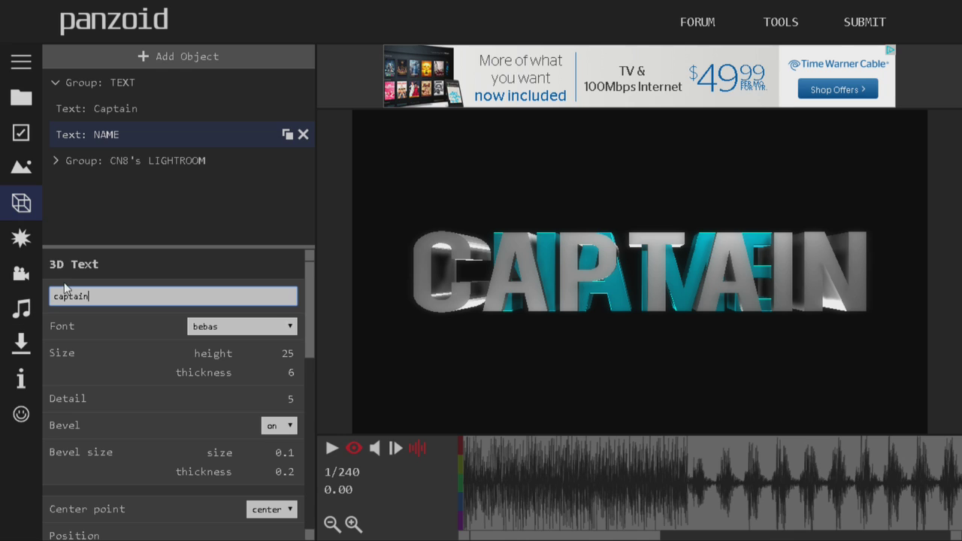
pyautogui.press('Home')
pyautogui.press('Delete')
pyautogui.write('C')
pyautogui.click(322, 195)
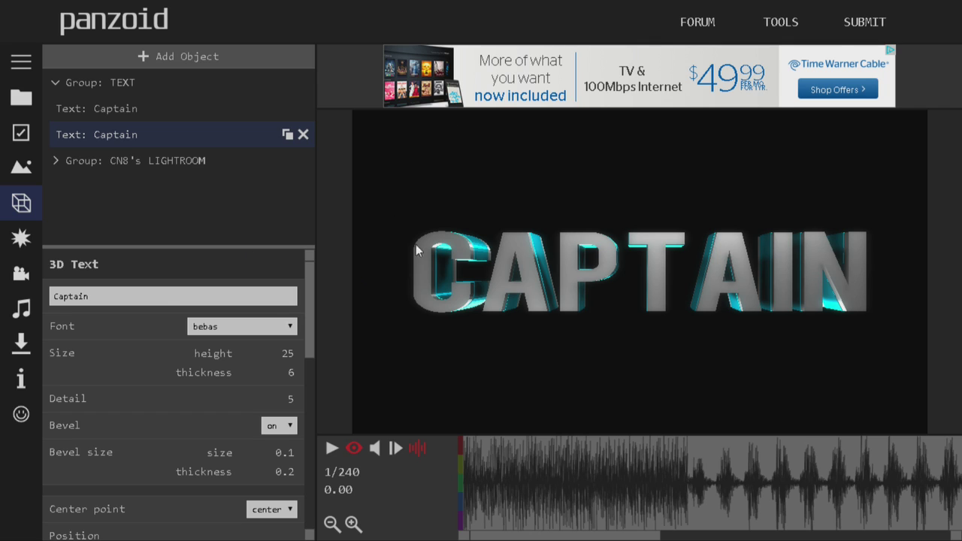
pyautogui.click(160, 83)
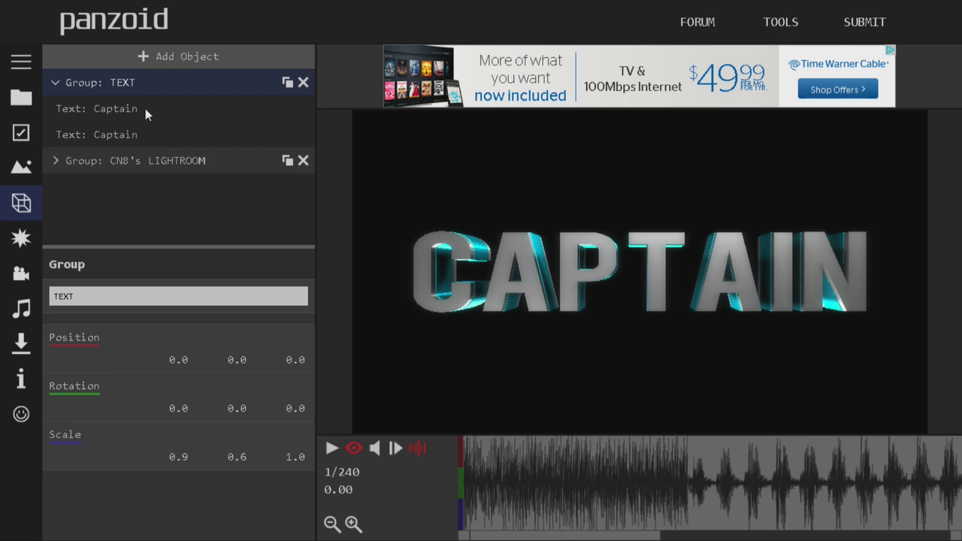
# - Set the TEXT group's Scale X, Y and Z values to 1
pyautogui.click(172, 457)
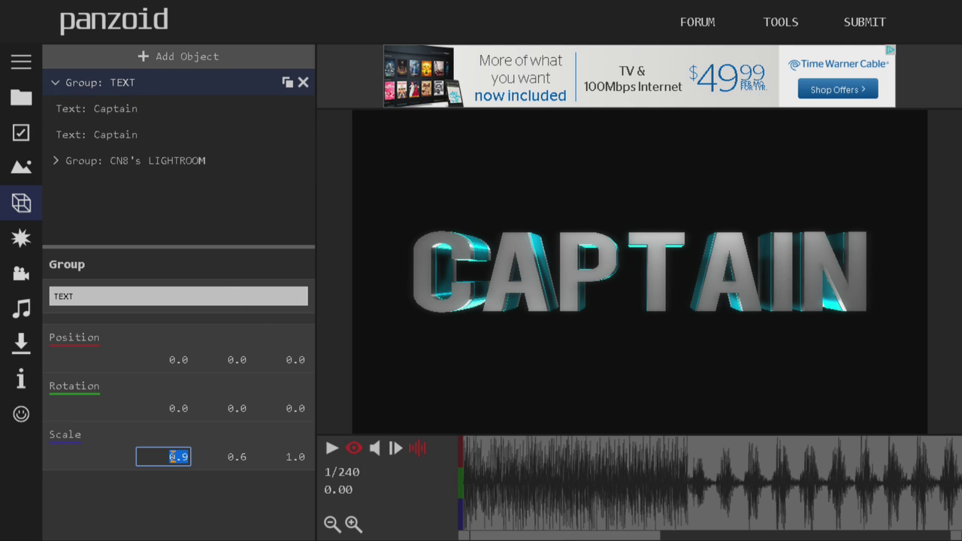
pyautogui.write('1')
pyautogui.press('Tab')
pyautogui.write('1')
pyautogui.press('Tab')
pyautogui.write('1')
pyautogui.press('Return')
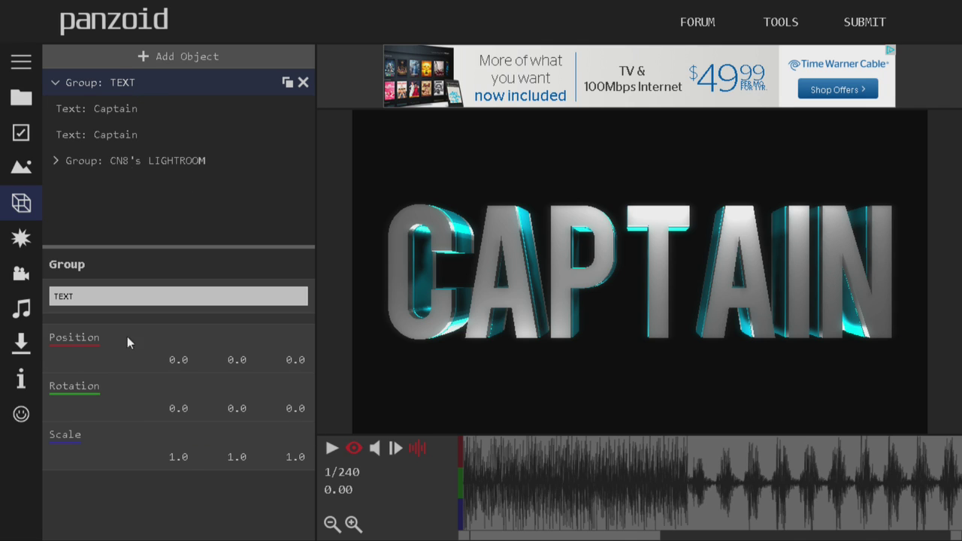
pyautogui.click(126, 105)
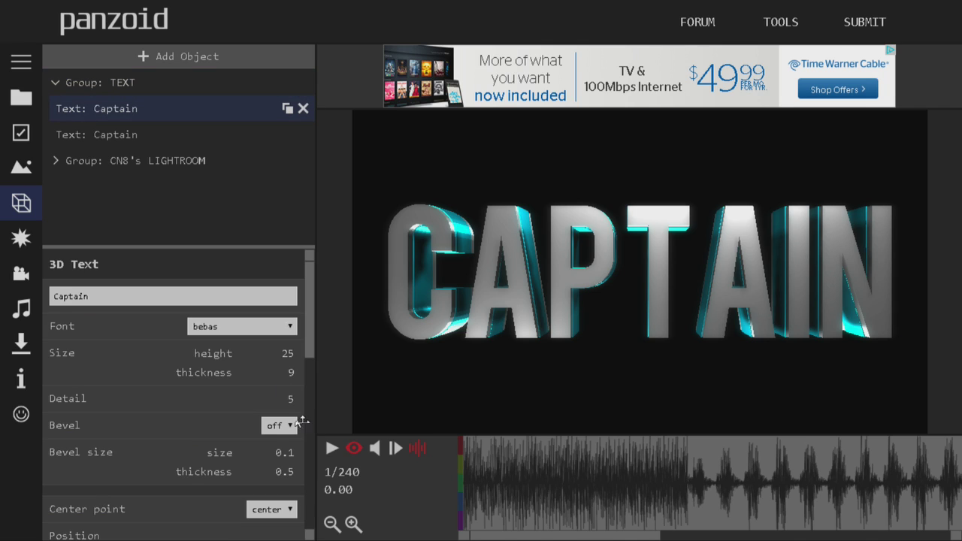
# - Set the first Captain layer's font to custom Mikado Ultra_Regular.json from IntroStuff > Fonts
pyautogui.click(221, 329)
pyautogui.scroll(-4, 199, 322)
pyautogui.scroll(4, 200, 313)
pyautogui.click(248, 328)
pyautogui.click(229, 309)
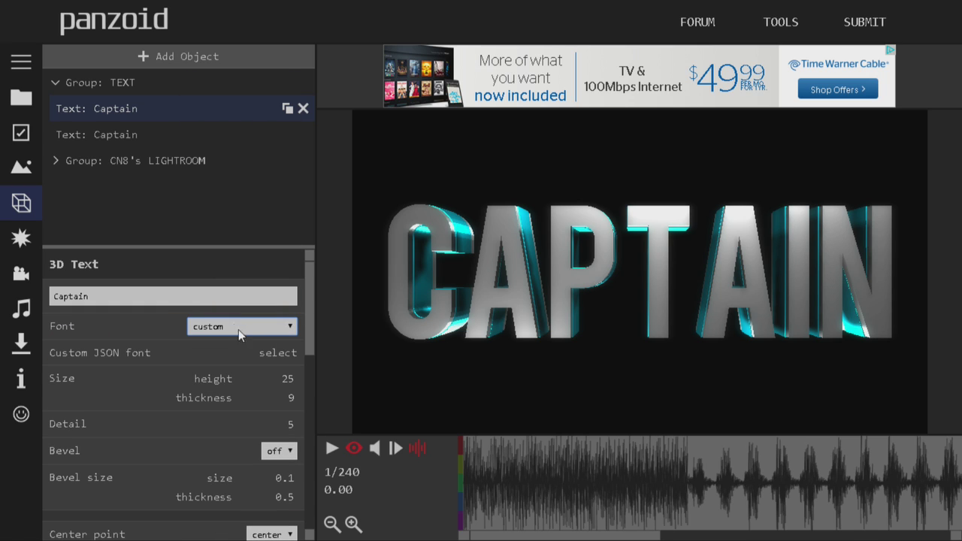
pyautogui.click(290, 359)
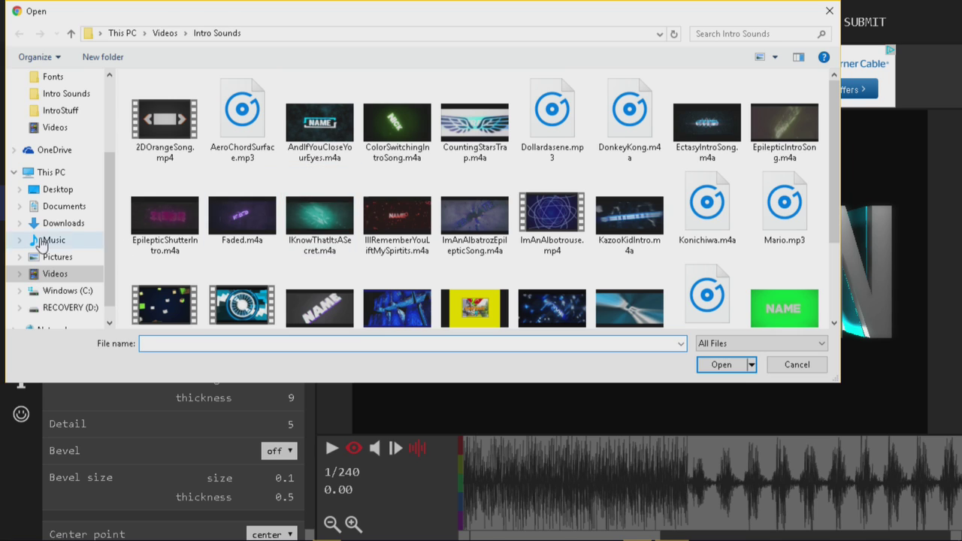
pyautogui.click(60, 209)
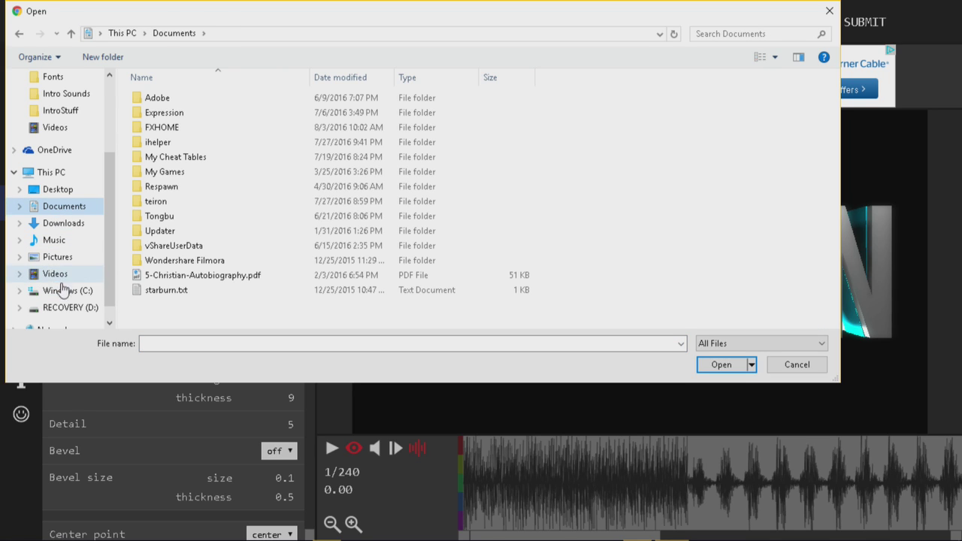
pyautogui.click(56, 193)
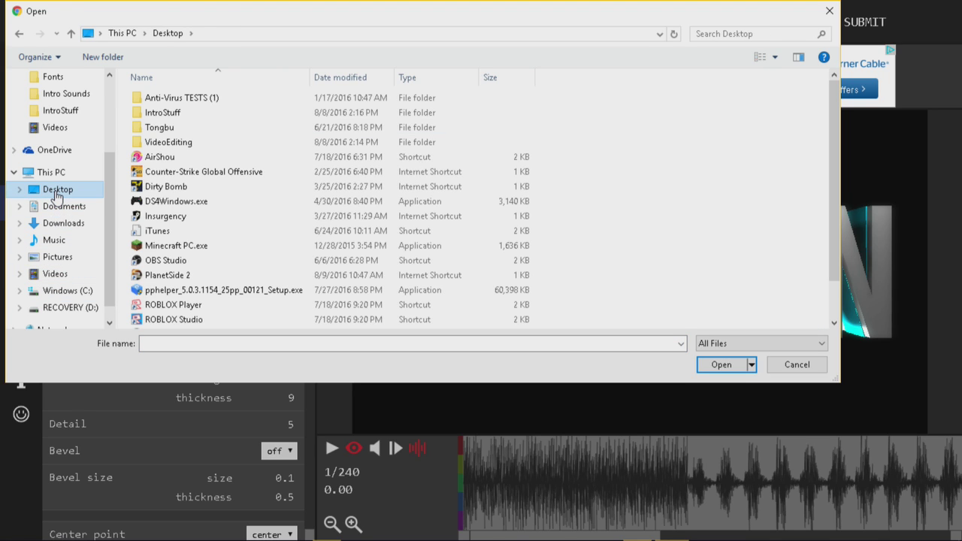
pyautogui.doubleClick(180, 112)
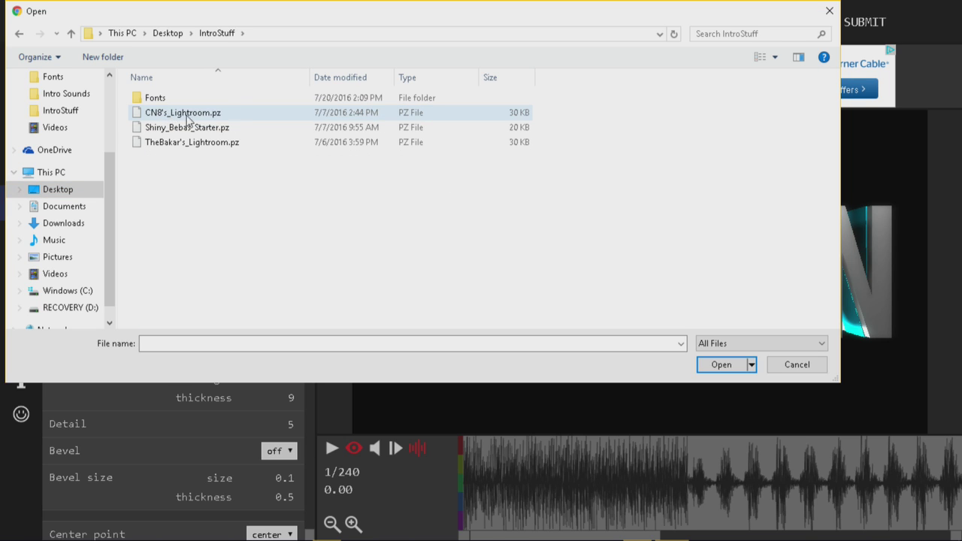
pyautogui.moveTo(448, 10)
pyautogui.mouseDown()
pyautogui.moveTo(524, 39)
pyautogui.moveTo(453, 14)
pyautogui.mouseUp()
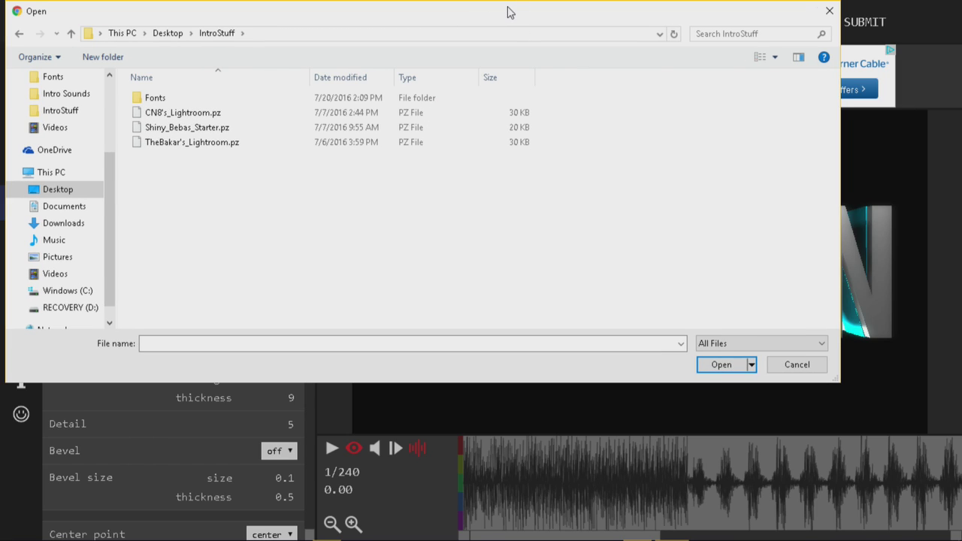
pyautogui.doubleClick(251, 99)
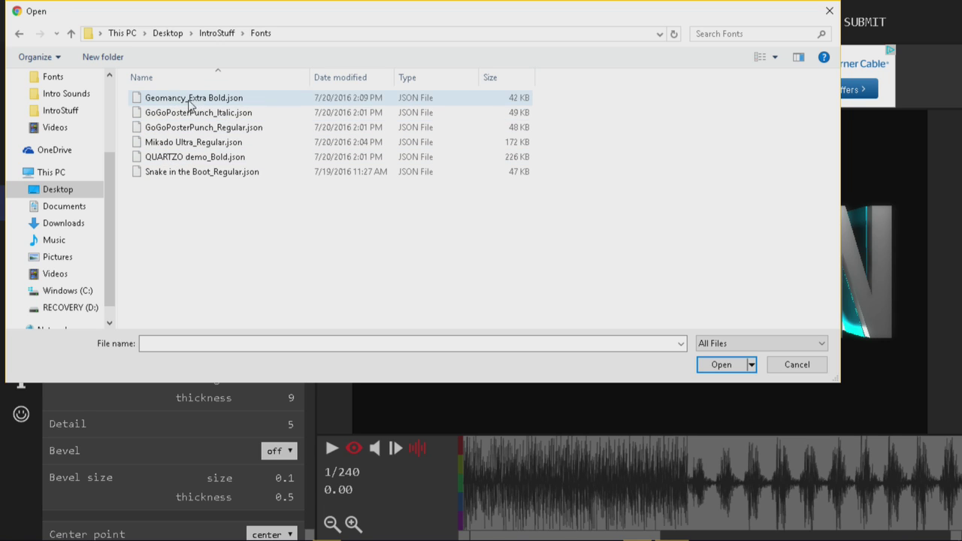
pyautogui.click(166, 143)
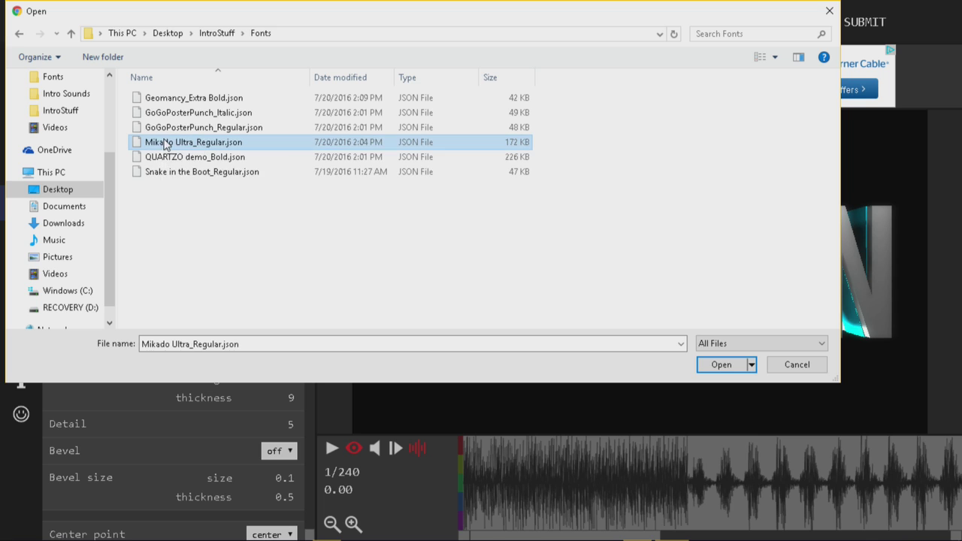
pyautogui.click(720, 364)
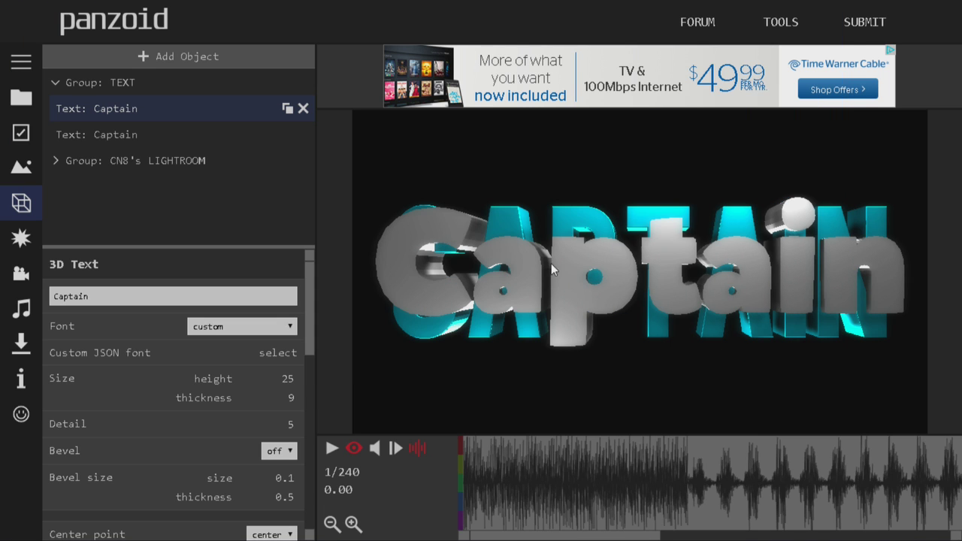
# - Give the second Captain layer the same custom Mikado Ultra_Regular.json font
pyautogui.click(97, 137)
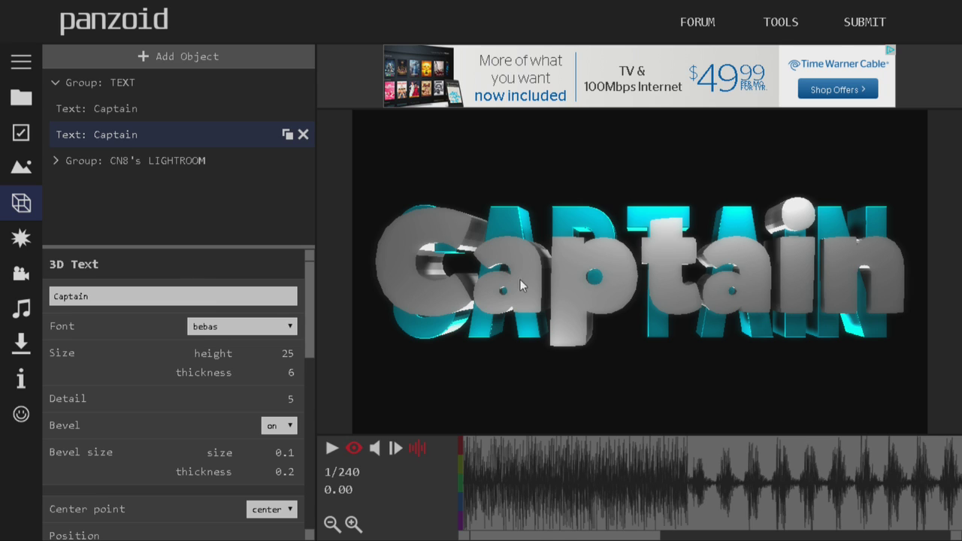
pyautogui.click(231, 324)
pyautogui.scroll(-5, 226, 312)
pyautogui.click(224, 319)
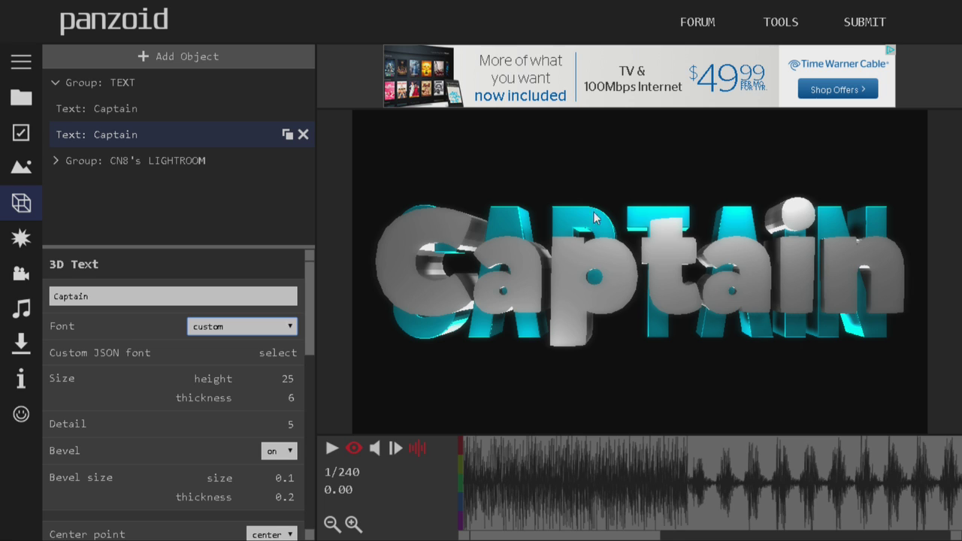
pyautogui.click(280, 352)
pyautogui.click(201, 144)
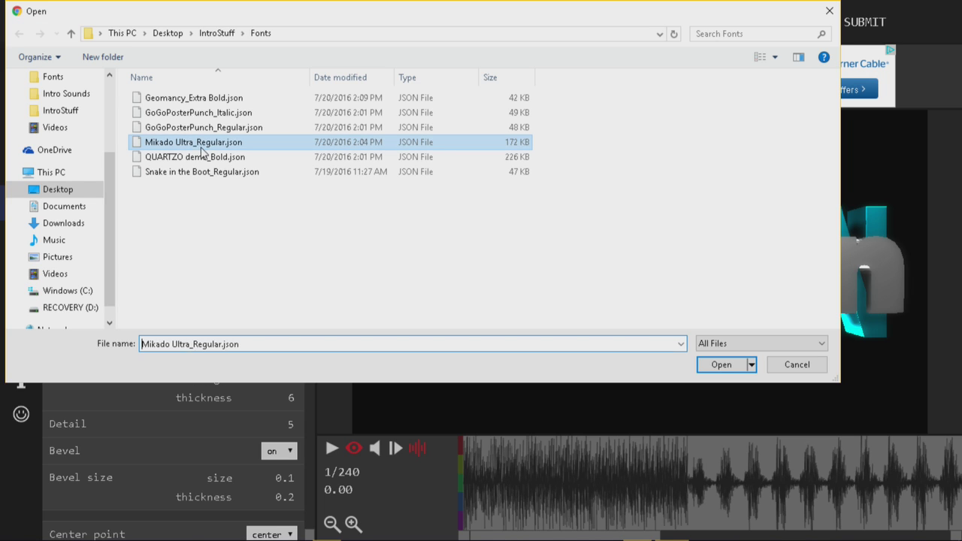
pyautogui.click(734, 361)
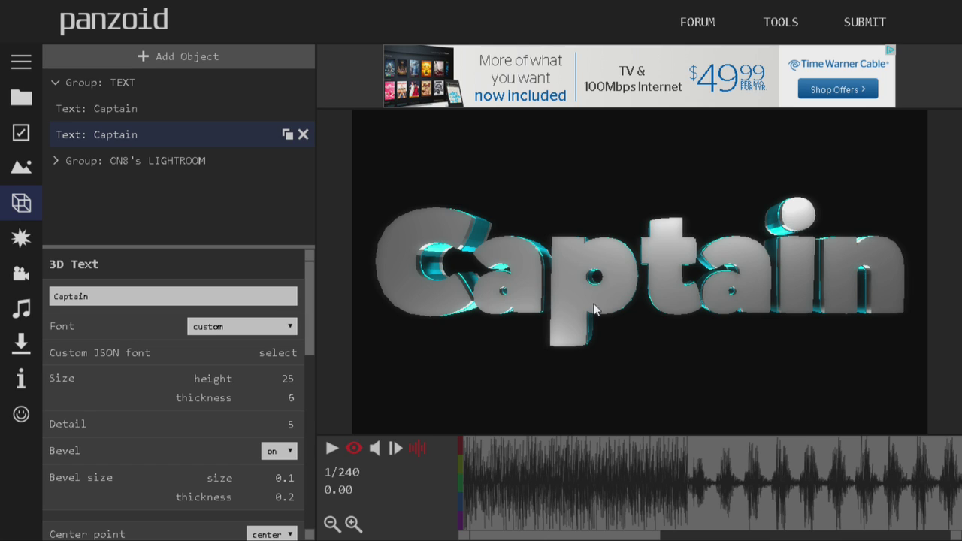
pyautogui.click(108, 111)
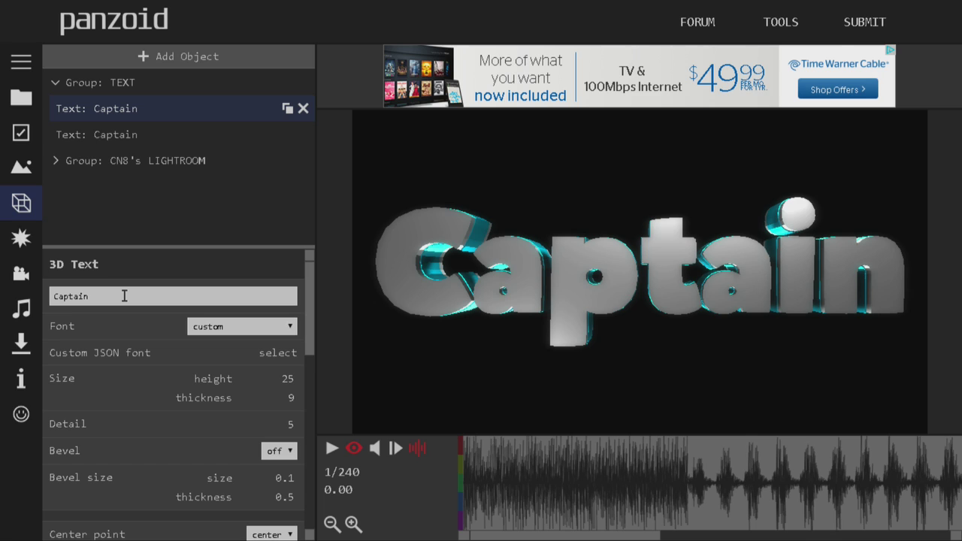
# - Retype both text layers' wording as CAPTAIN in capitals
pyautogui.moveTo(124, 296); pyautogui.dragTo(61, 294)
pyautogui.press('BackSpace')
pyautogui.press('BackSpace')
pyautogui.write('APTAIN')
pyautogui.click(56, 296)
pyautogui.write('C')
pyautogui.click(249, 173)
pyautogui.click(177, 139)
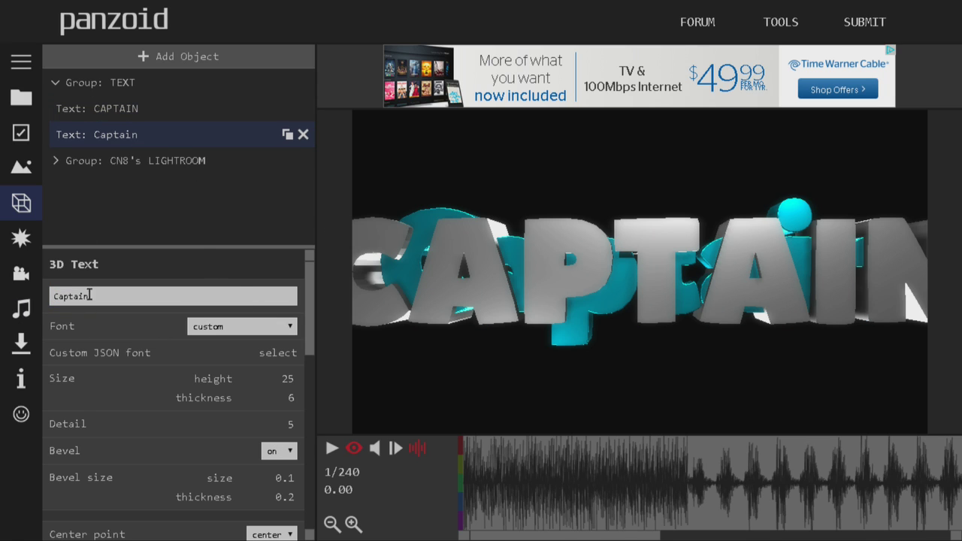
pyautogui.moveTo(97, 296); pyautogui.dragTo(38, 300)
pyautogui.write('CAP')
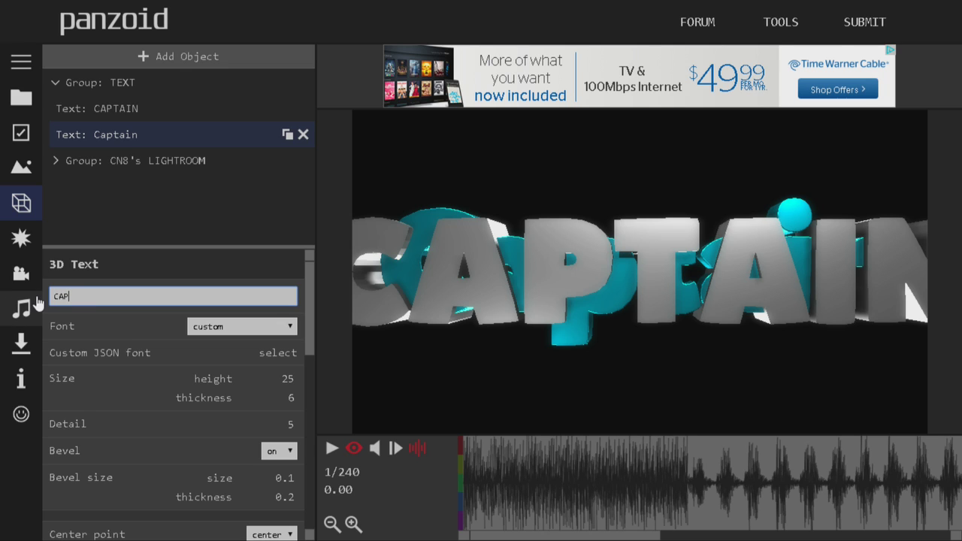
pyautogui.write('TAIN')
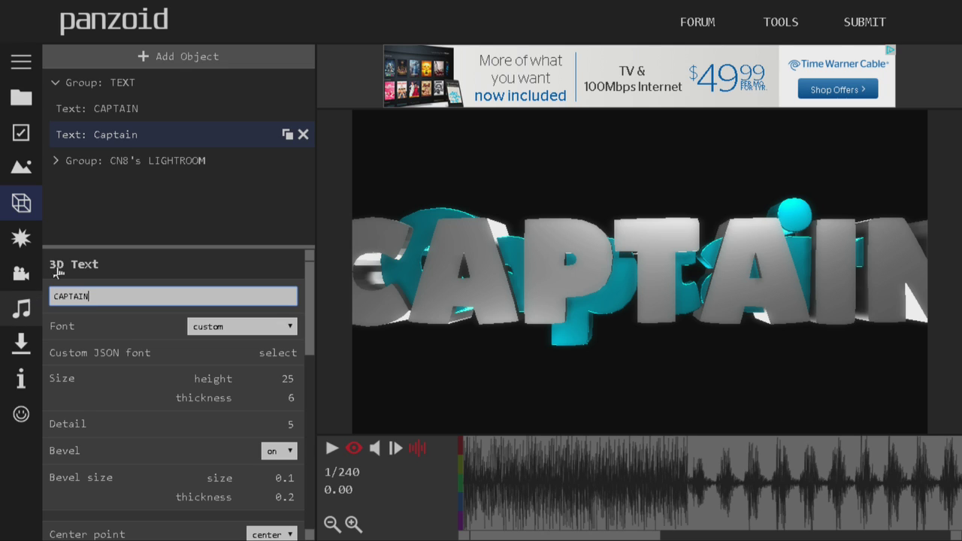
pyautogui.click(329, 180)
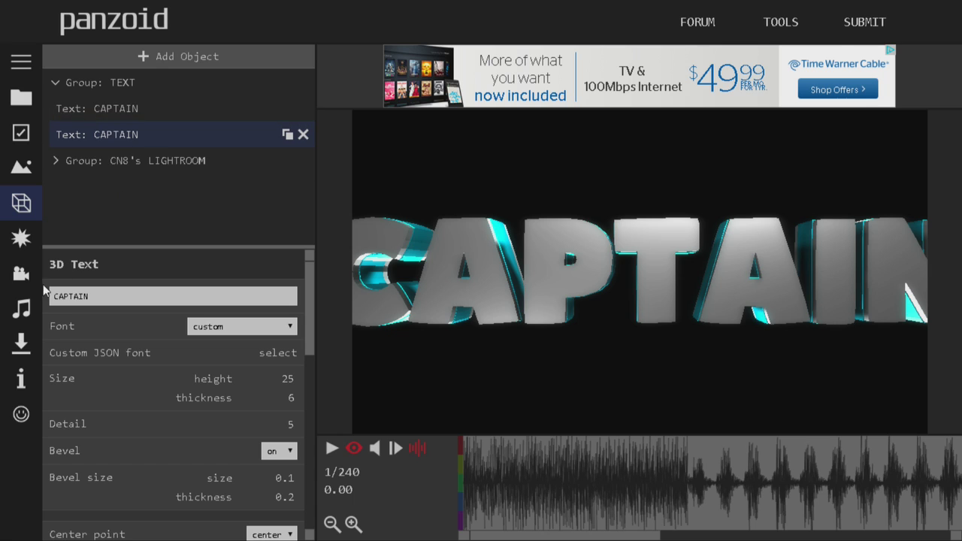
# - Set the camera's Position Z to 100 and check the result in the preview
pyautogui.click(21, 275)
pyautogui.click(299, 134)
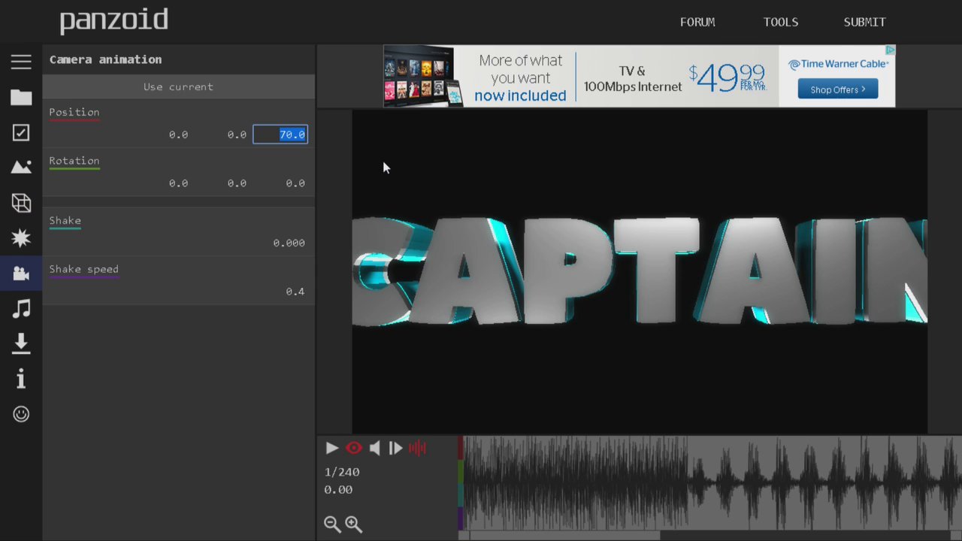
pyautogui.write('100')
pyautogui.press('Return')
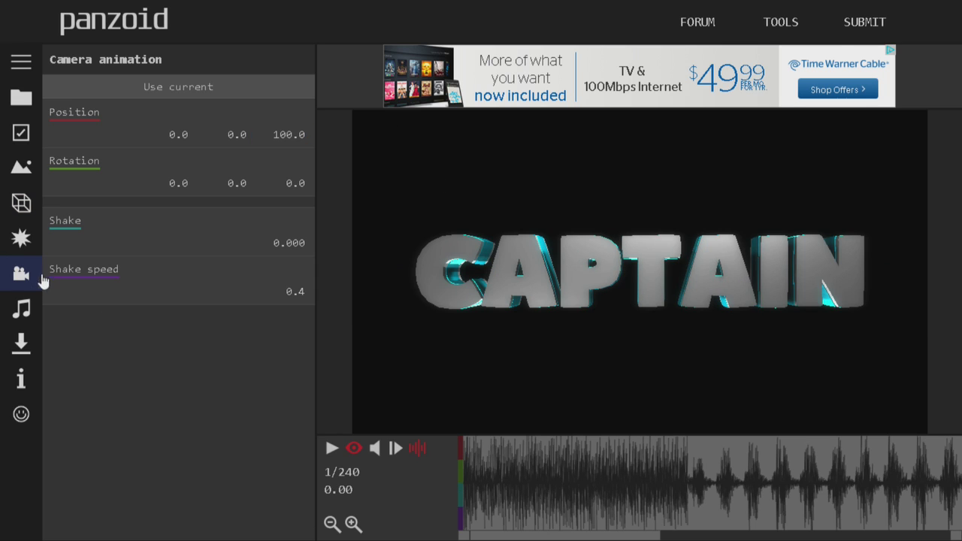
pyautogui.click(23, 206)
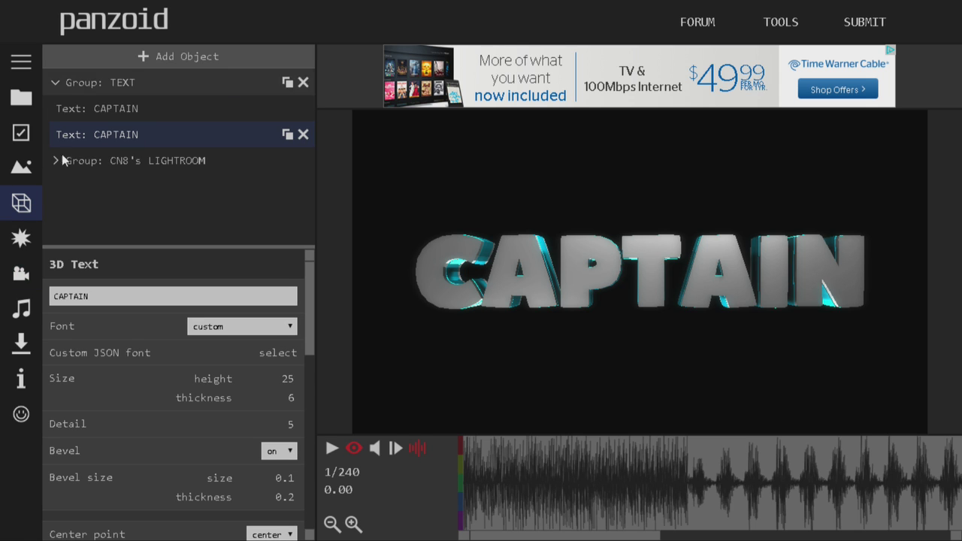
pyautogui.click(355, 449)
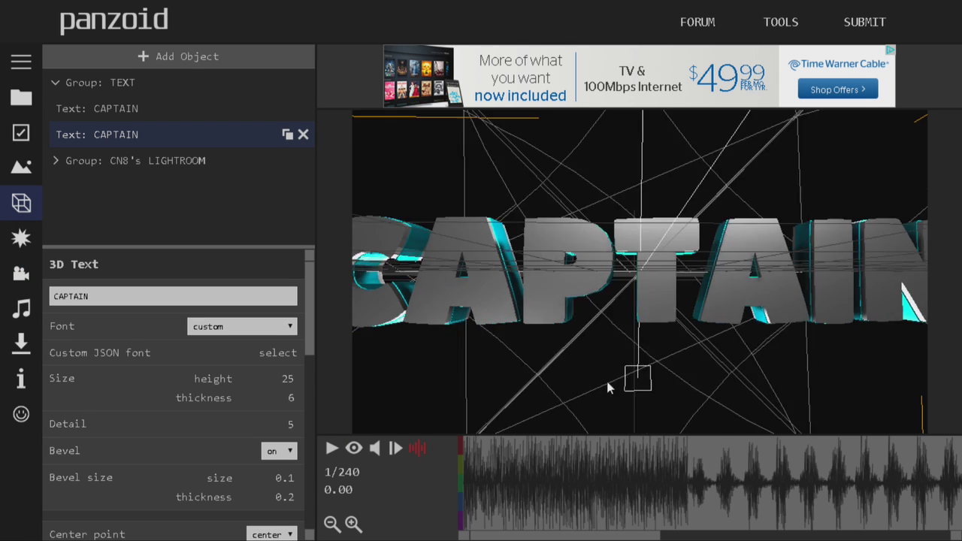
pyautogui.click(354, 448)
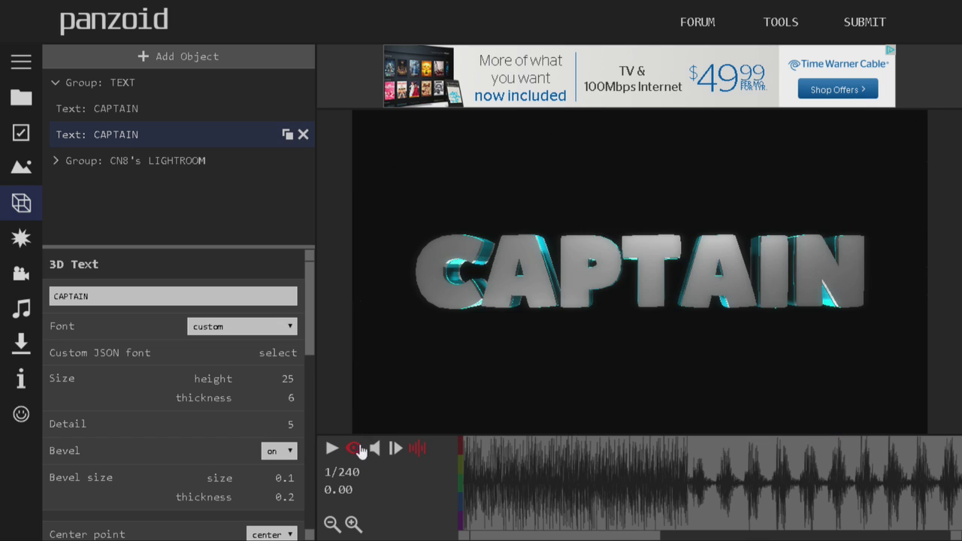
# - Change the second CAPTAIN text layer's colour from purple to cyan #00d0ff
pyautogui.scroll(-5, 200, 422)
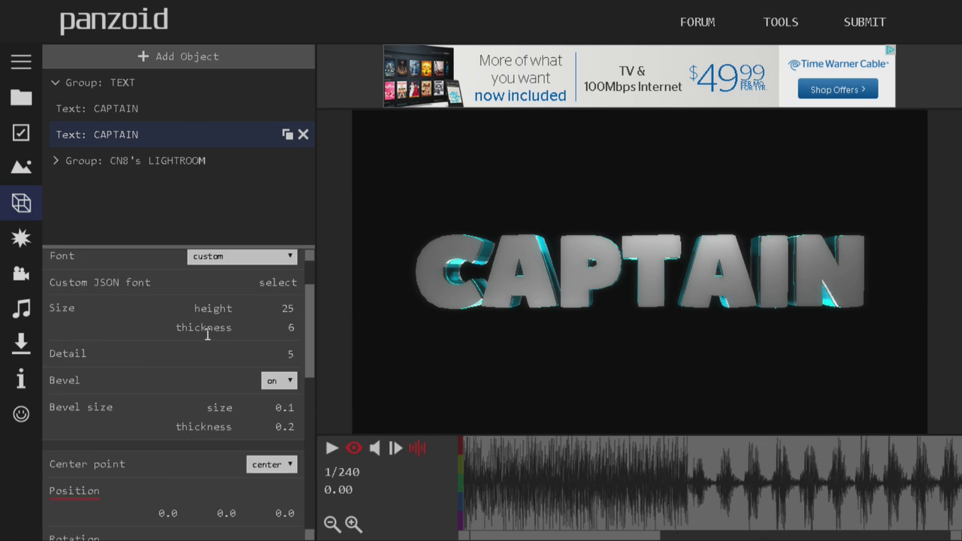
pyautogui.click(277, 376)
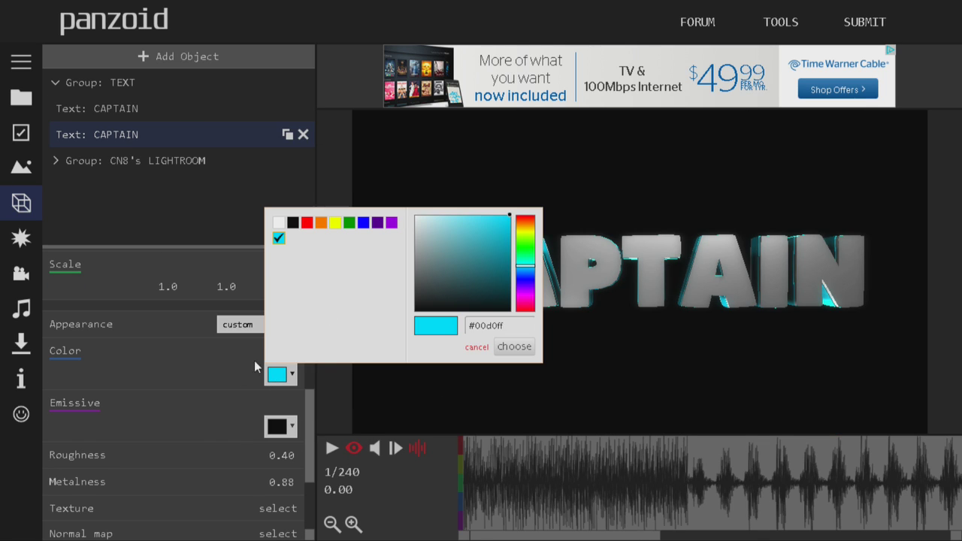
pyautogui.click(377, 223)
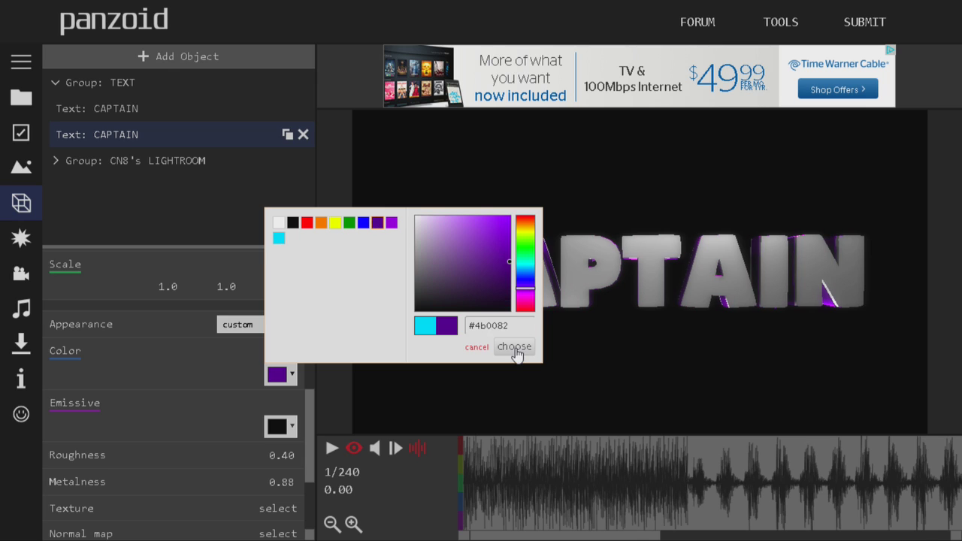
pyautogui.click(514, 347)
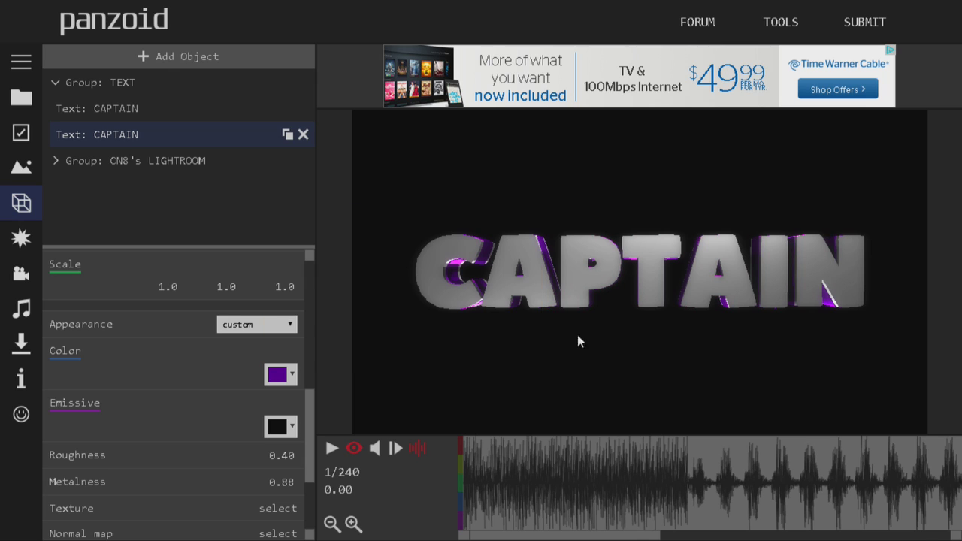
pyautogui.click(276, 376)
pyautogui.click(279, 237)
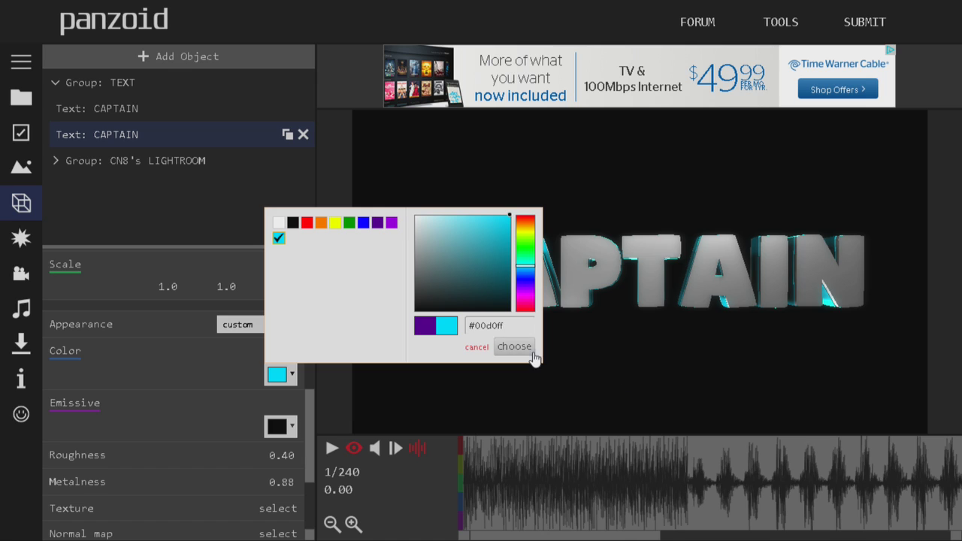
pyautogui.click(514, 347)
# - Orbit the free editor camera around CAPTAIN to inspect the cyan edges, then return to the render camera
pyautogui.click(356, 449)
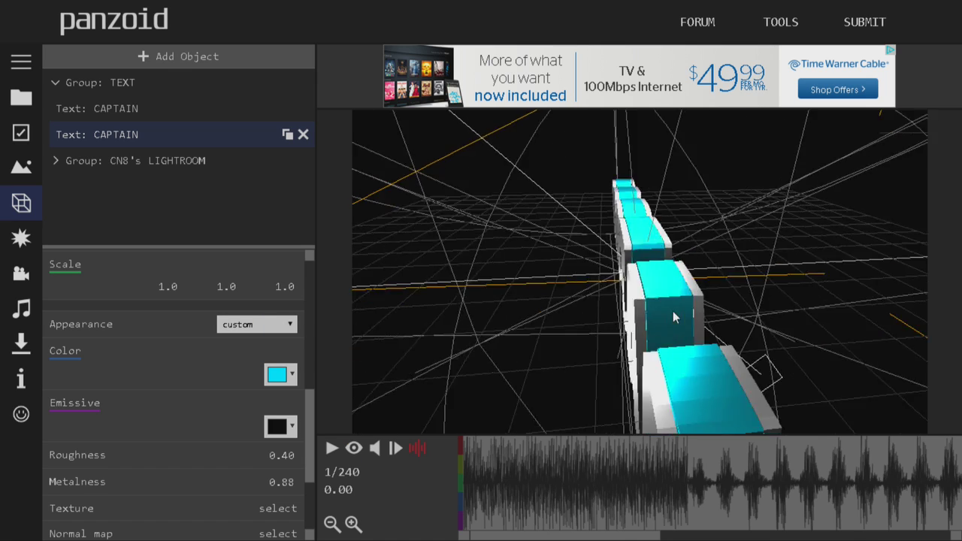
pyautogui.moveTo(673, 312); pyautogui.dragTo(675, 431)
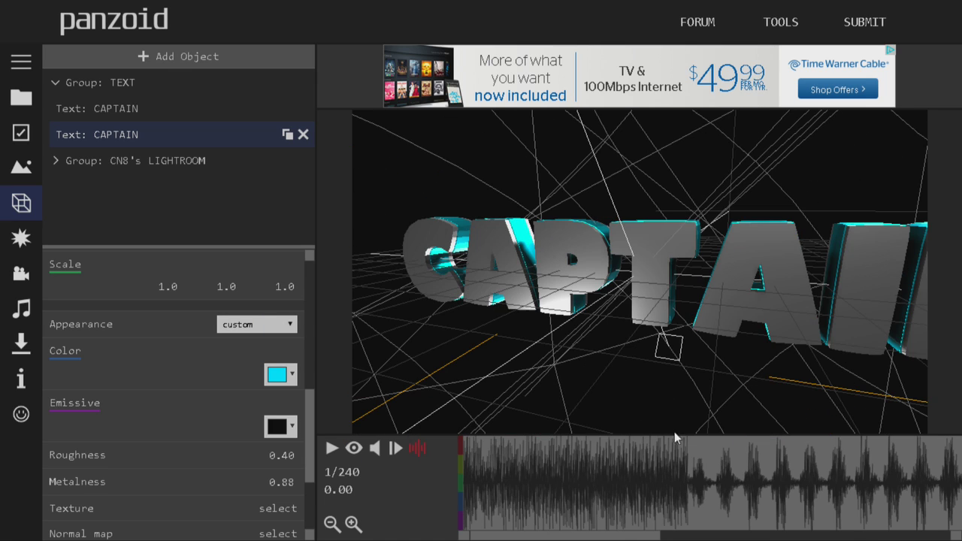
pyautogui.click(354, 449)
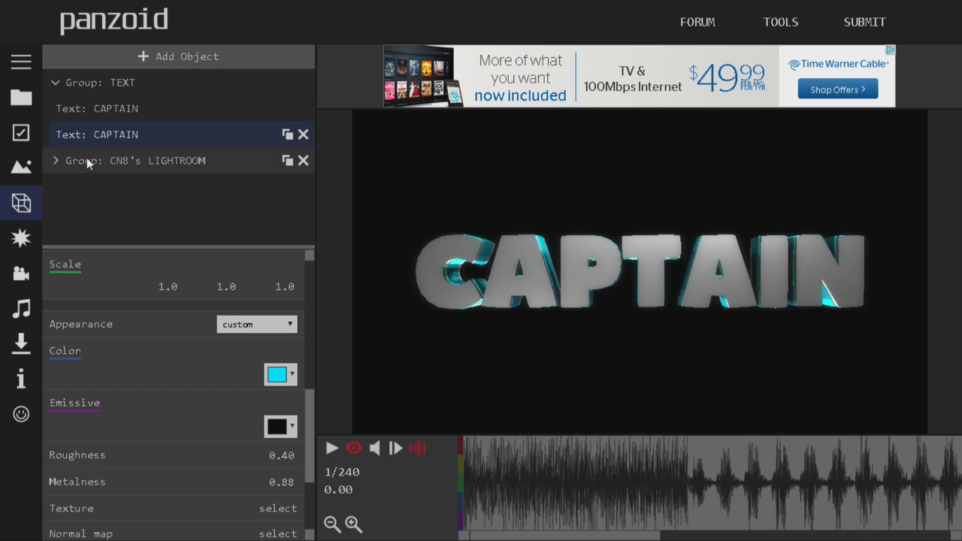
# - Add a Particles object and reduce its colour gradient to one semi-transparent cyan stop
pyautogui.click(178, 56)
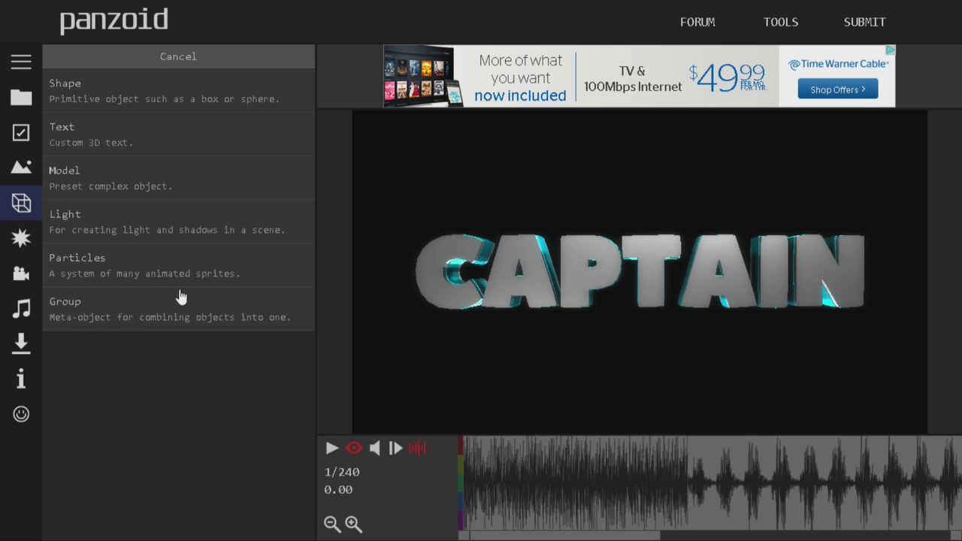
pyautogui.click(85, 265)
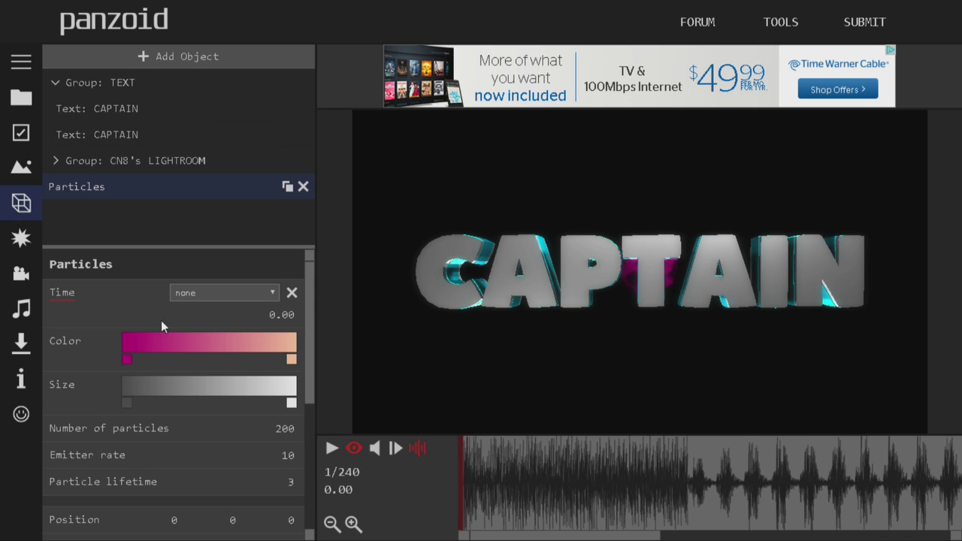
pyautogui.click(289, 359)
pyautogui.click(277, 403)
pyautogui.click(127, 360)
pyautogui.click(138, 383)
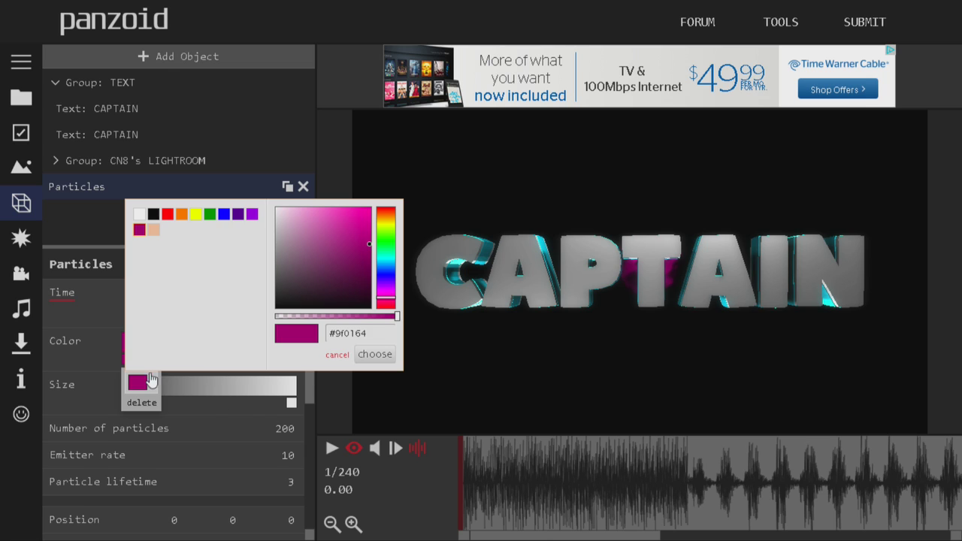
pyautogui.click(223, 216)
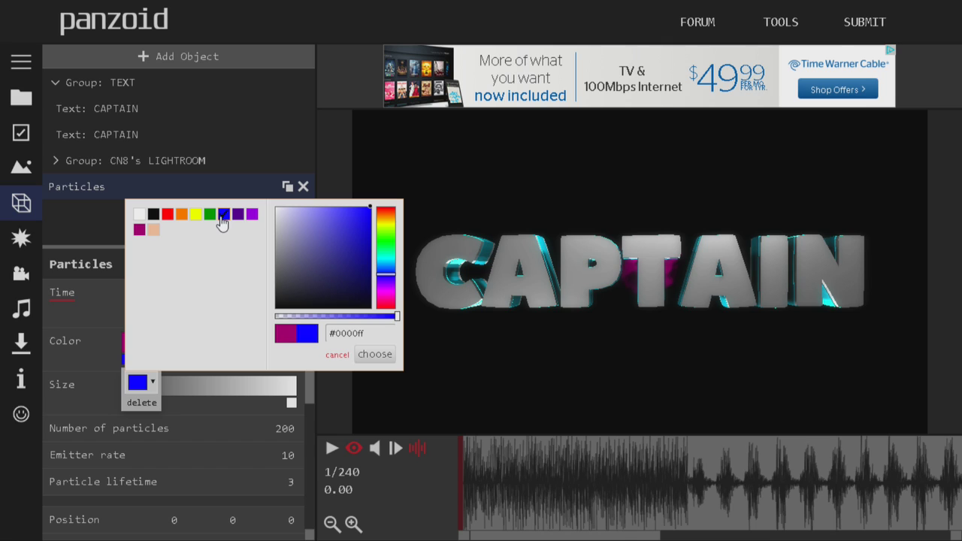
pyautogui.click(387, 259)
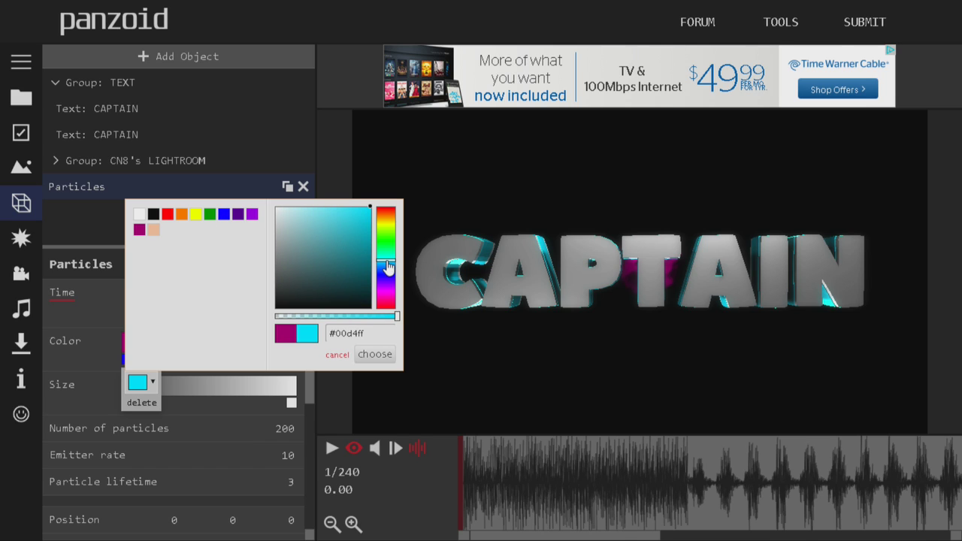
pyautogui.click(298, 316)
pyautogui.moveTo(332, 316); pyautogui.dragTo(297, 341)
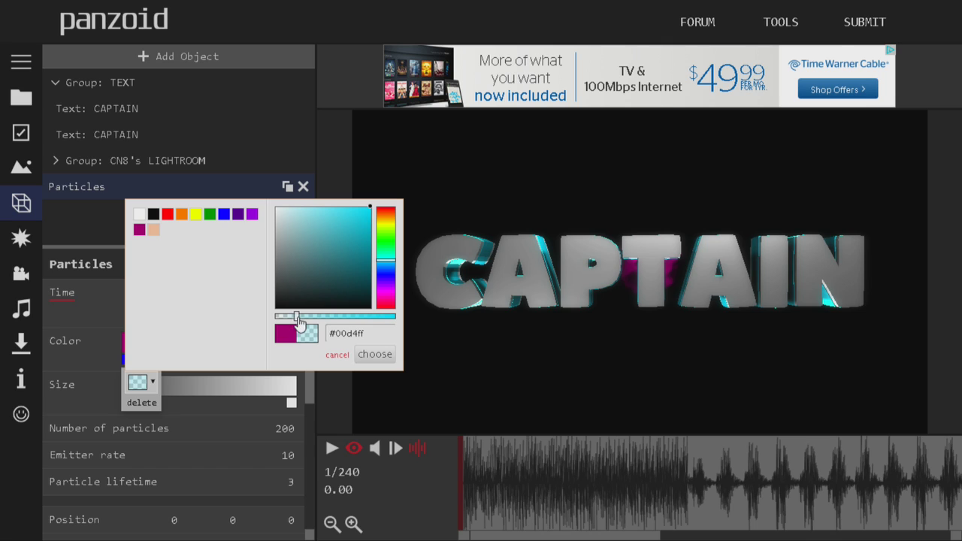
pyautogui.moveTo(296, 317); pyautogui.dragTo(292, 338)
pyautogui.click(375, 354)
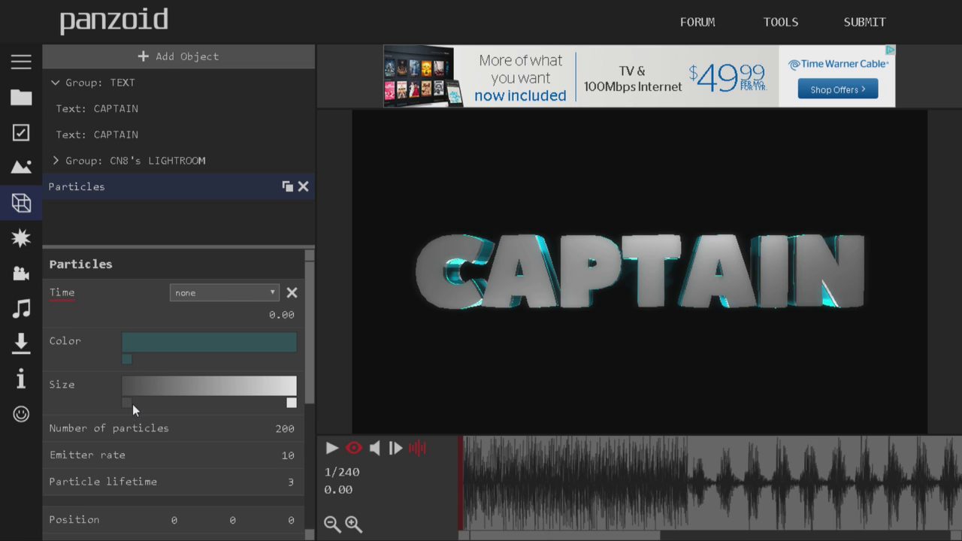
# - Reduce the particle Size gradient to a single pure-white stop at the start
pyautogui.click(127, 403)
pyautogui.click(143, 448)
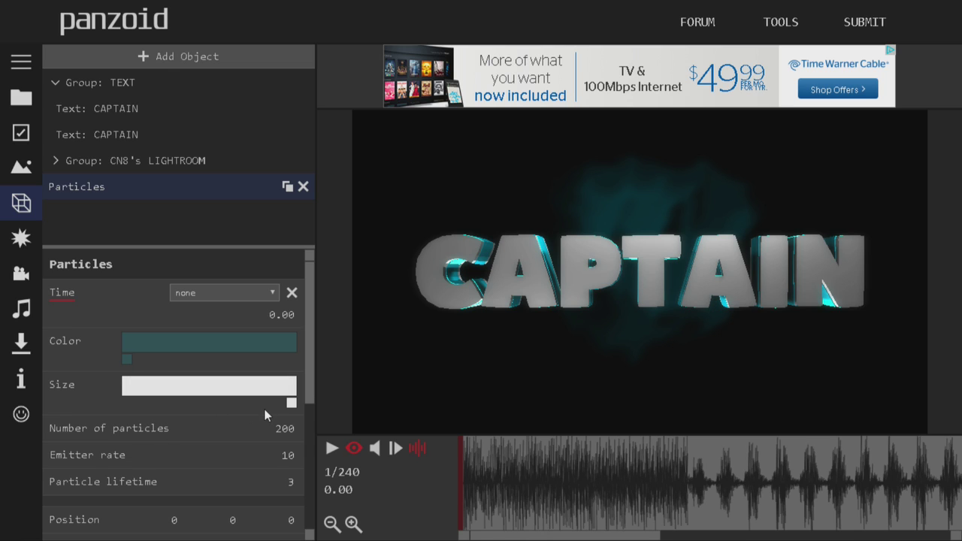
pyautogui.moveTo(292, 403); pyautogui.dragTo(105, 397)
pyautogui.click(127, 404)
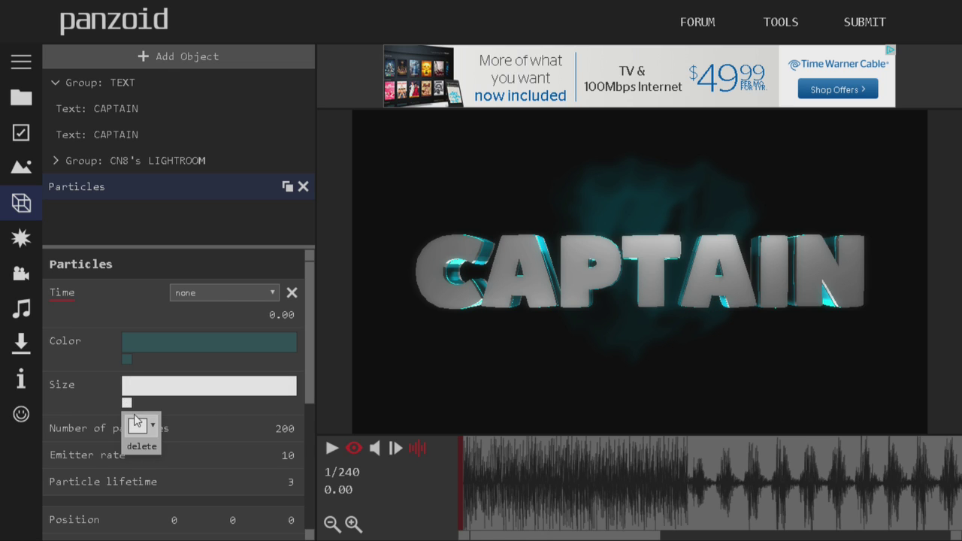
pyautogui.click(126, 404)
pyautogui.click(138, 427)
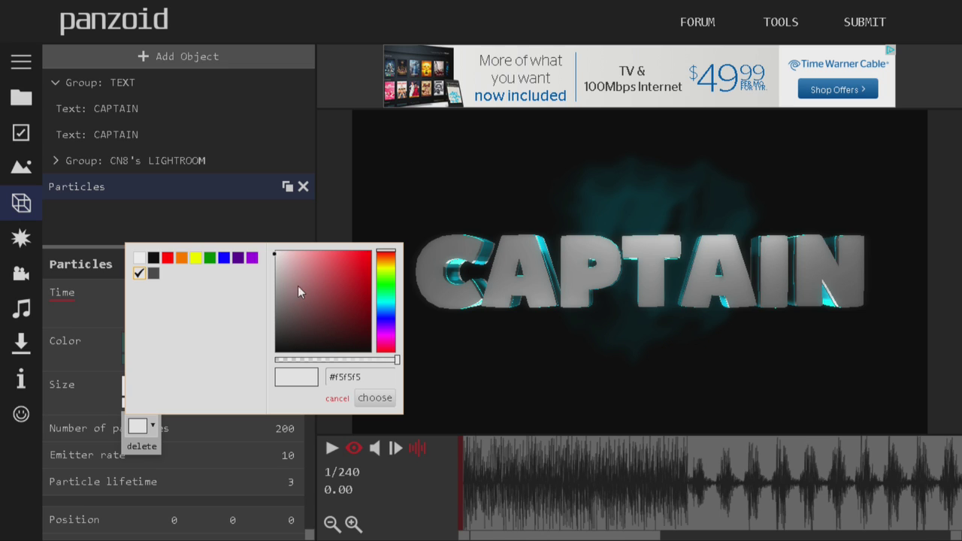
pyautogui.click(137, 259)
pyautogui.click(376, 399)
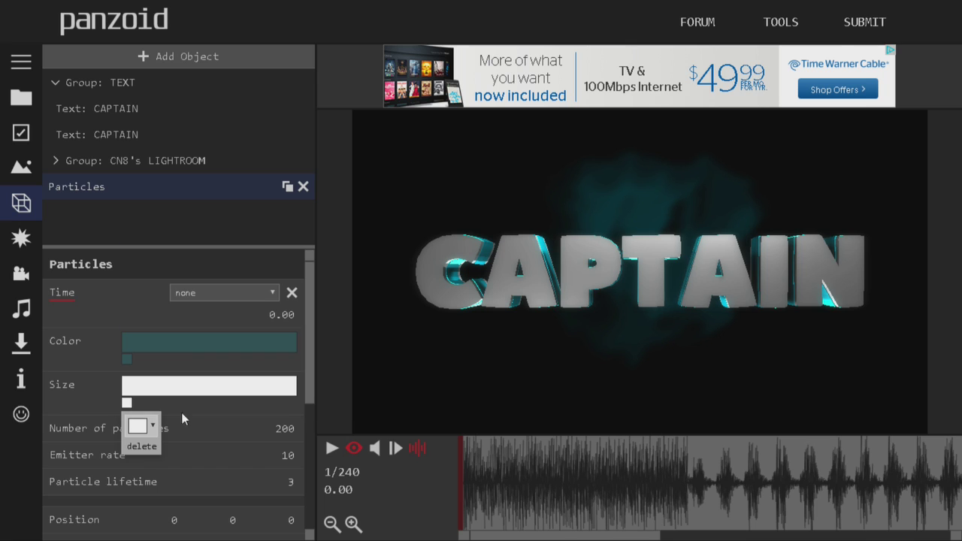
pyautogui.click(281, 316)
# - Set particle Time to 1.00, Number of particles to 1000 and Emitter rate to 1000
pyautogui.write('1')
pyautogui.press('Return')
pyautogui.scroll(-2, 78, 384)
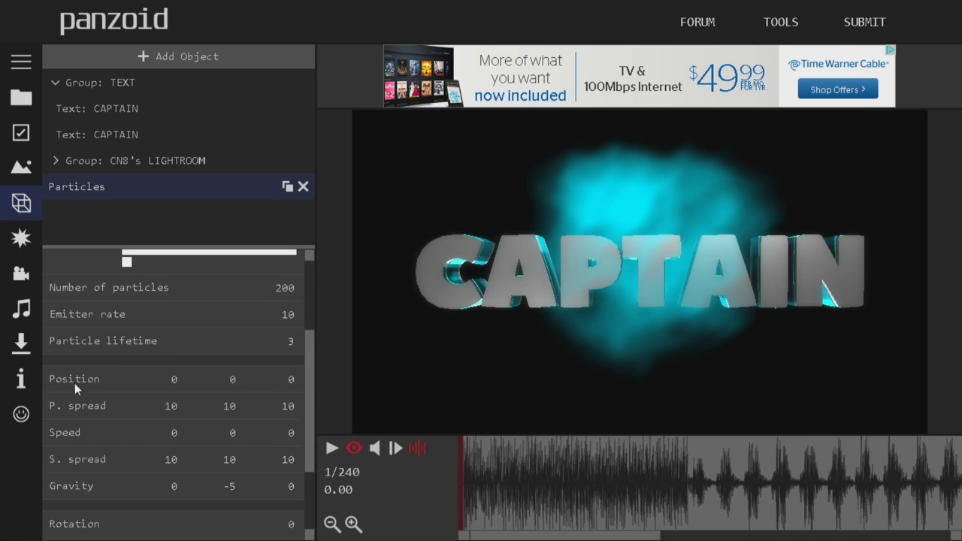
pyautogui.click(294, 286)
pyautogui.write('1000')
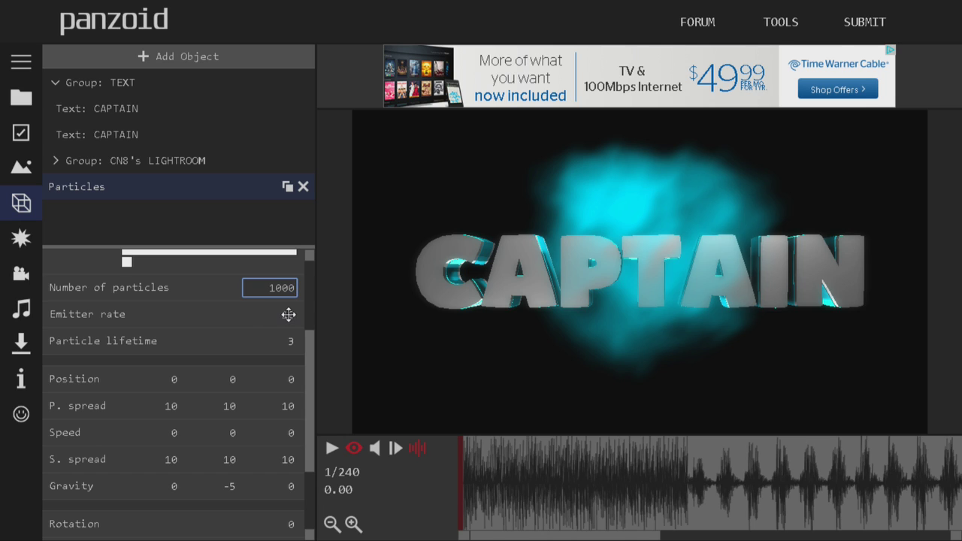
pyautogui.press('Return')
pyautogui.click(300, 315)
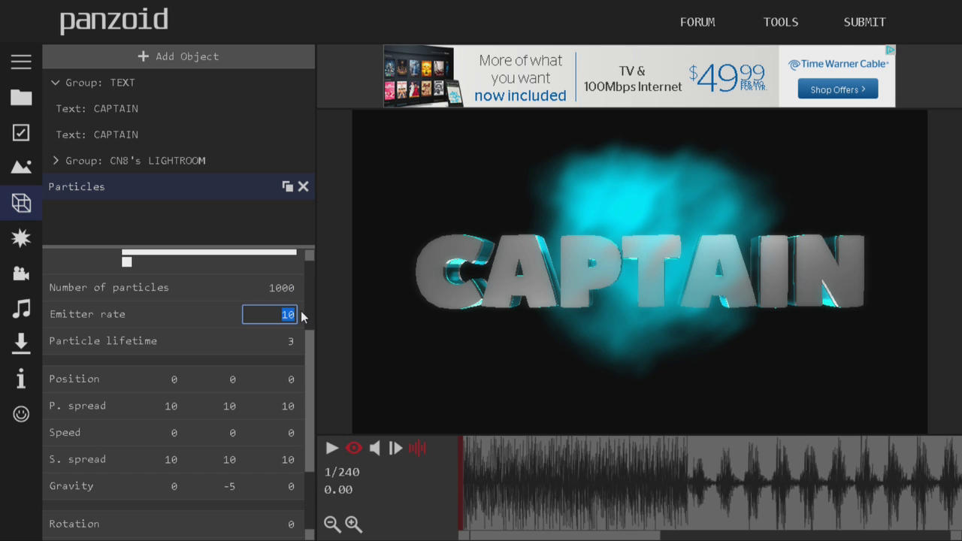
pyautogui.write('1000')
pyautogui.press('Tab')
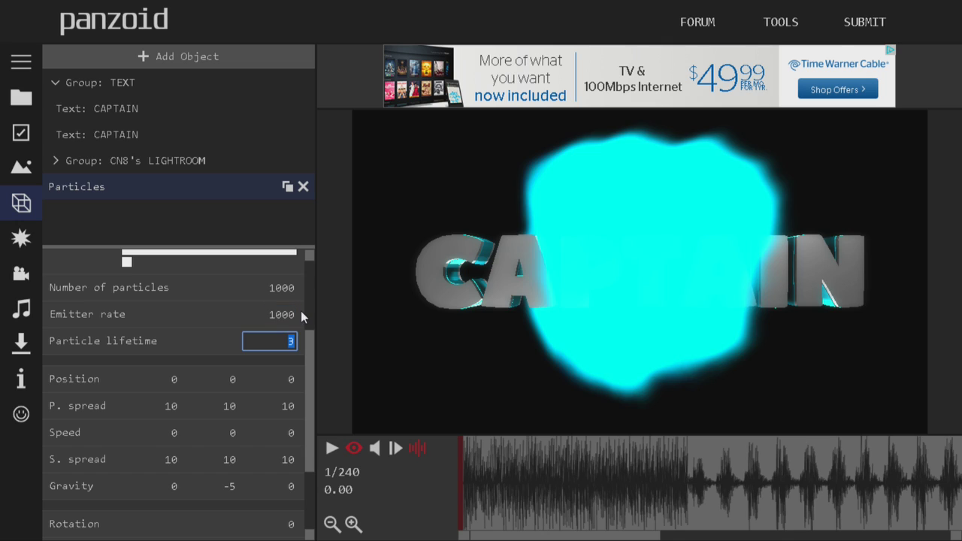
# - Set the particle P. spread to 500 on X, Y and Z
pyautogui.press('Tab')
pyautogui.press('Tab')
pyautogui.press('Tab')
pyautogui.press('Tab')
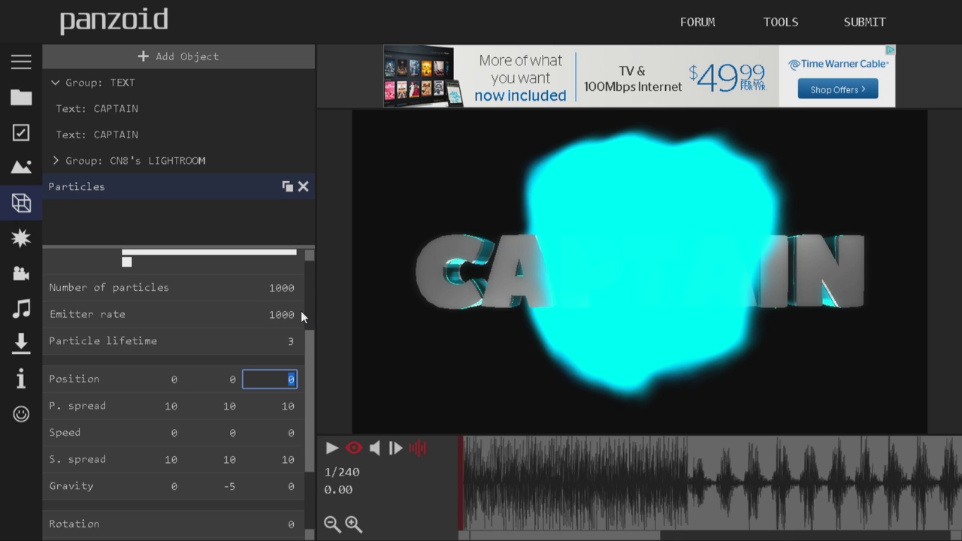
pyautogui.write('500')
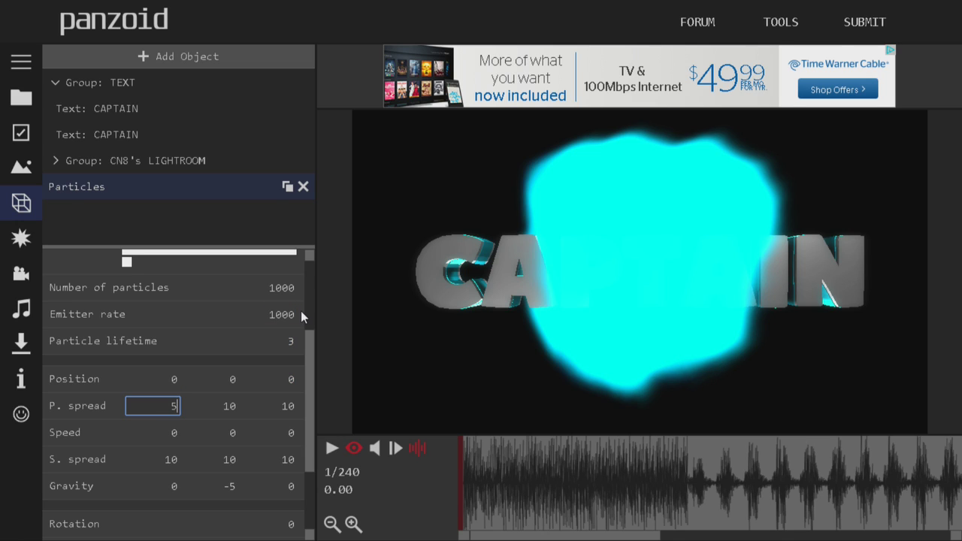
pyautogui.press('Tab')
pyautogui.write('500')
pyautogui.press('Tab')
pyautogui.write('500')
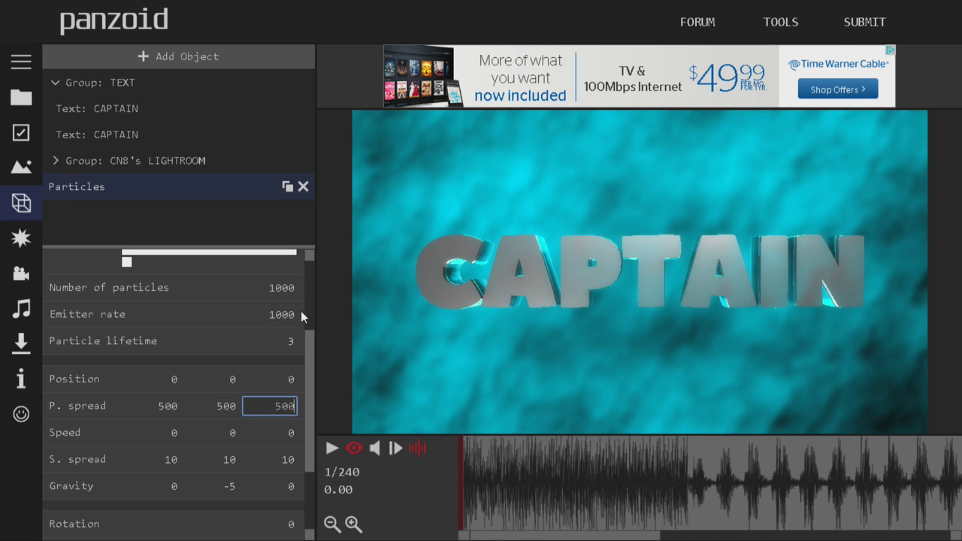
pyautogui.click(361, 341)
pyautogui.scroll(-1, 226, 436)
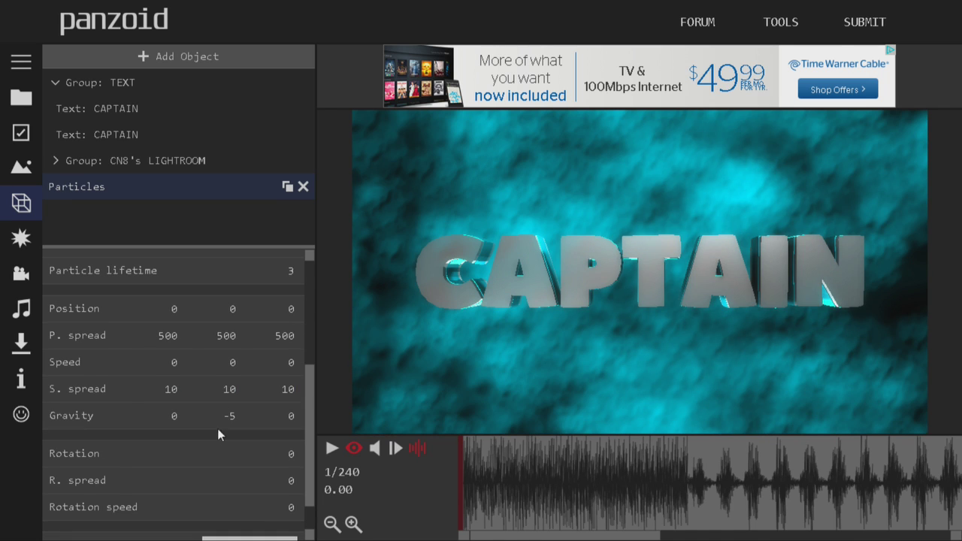
pyautogui.scroll(3, 146, 406)
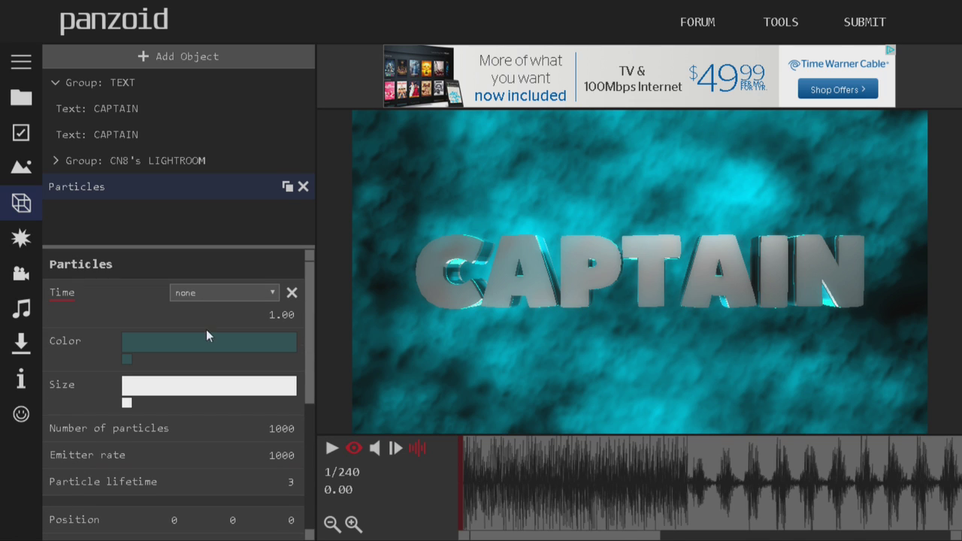
# - Drag the particle colour's alpha further down so the background smoke dims to darker teal
pyautogui.click(127, 359)
pyautogui.click(138, 382)
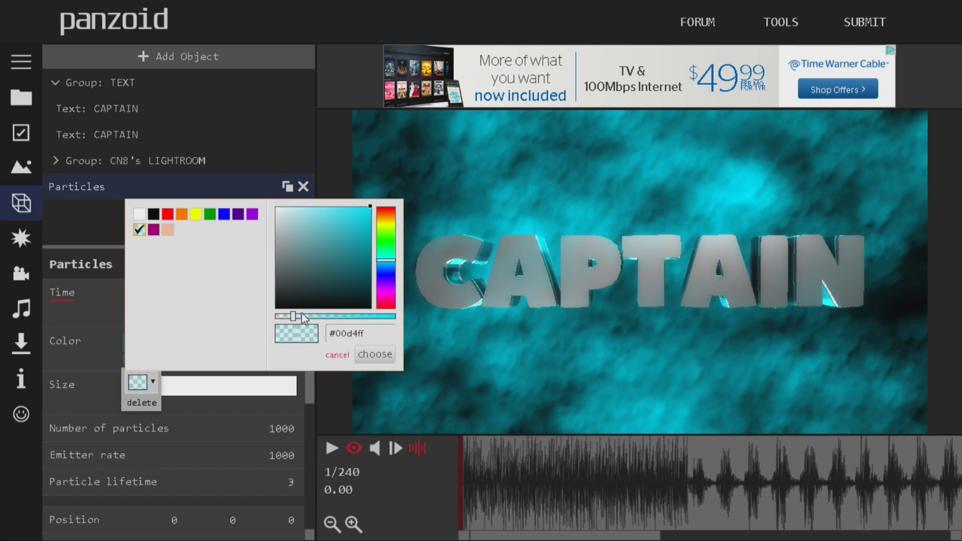
pyautogui.moveTo(303, 319); pyautogui.dragTo(283, 318)
pyautogui.click(366, 357)
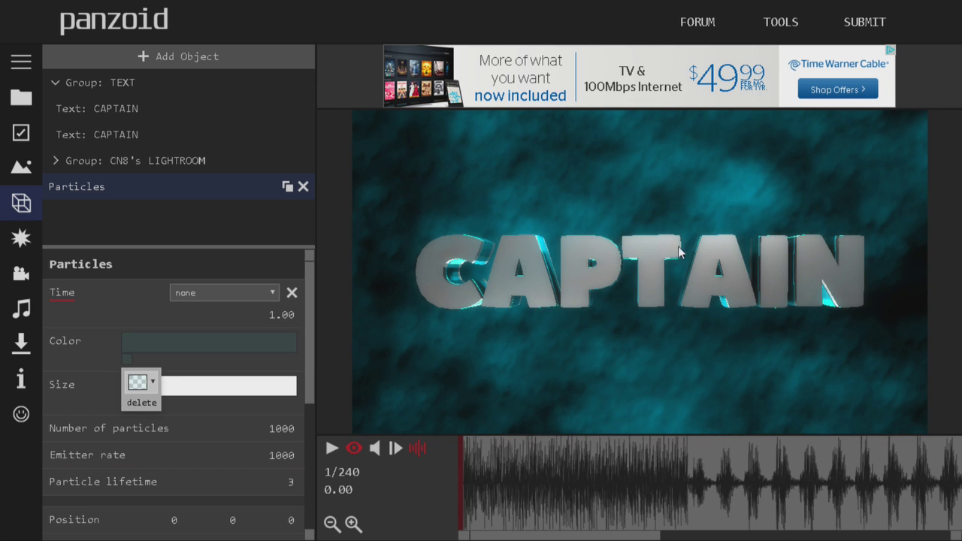
pyautogui.scroll(-5, 147, 392)
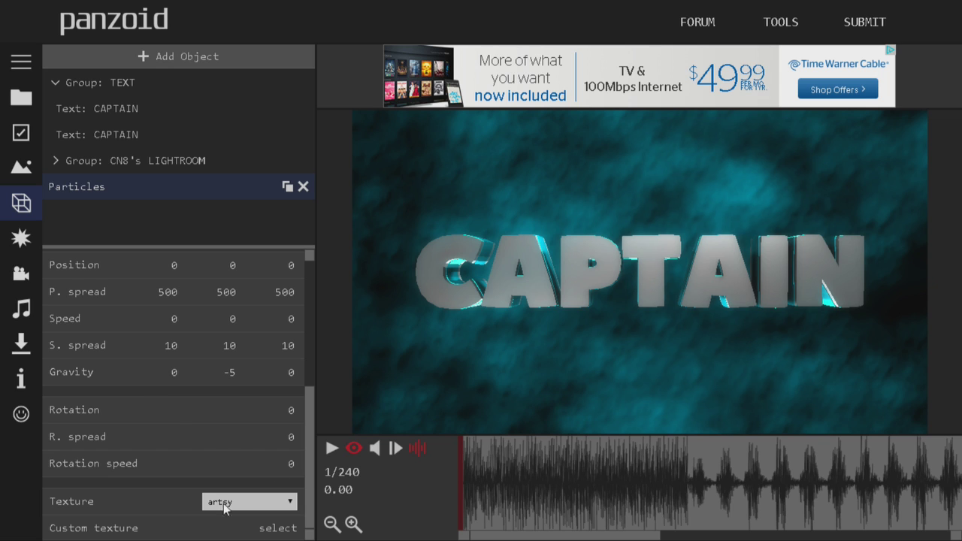
# - At the last frame (240), keyframe the particles' Time value to 3.00
pyautogui.moveTo(505, 539); pyautogui.dragTo(905, 534)
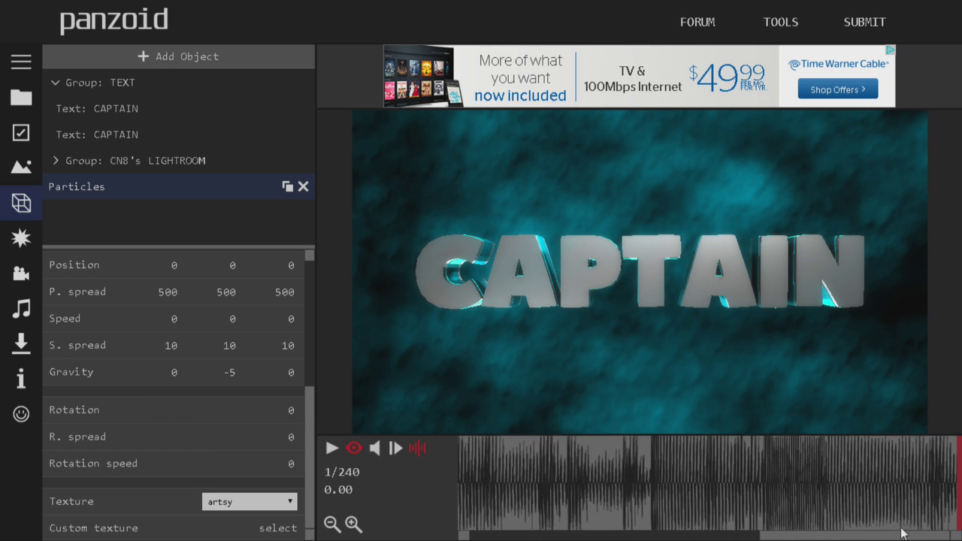
pyautogui.click(958, 475)
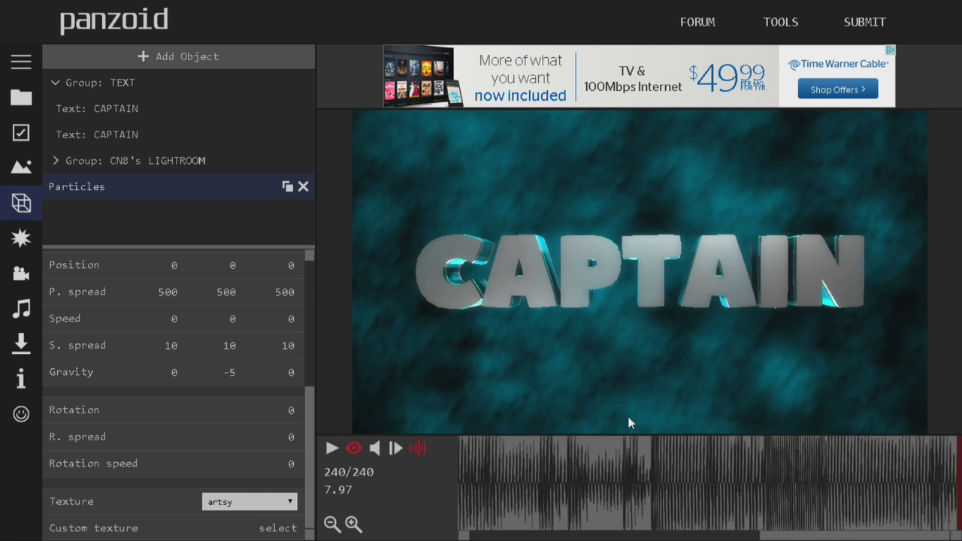
pyautogui.scroll(1, 162, 374)
pyautogui.scroll(-1, 161, 374)
pyautogui.scroll(5, 161, 374)
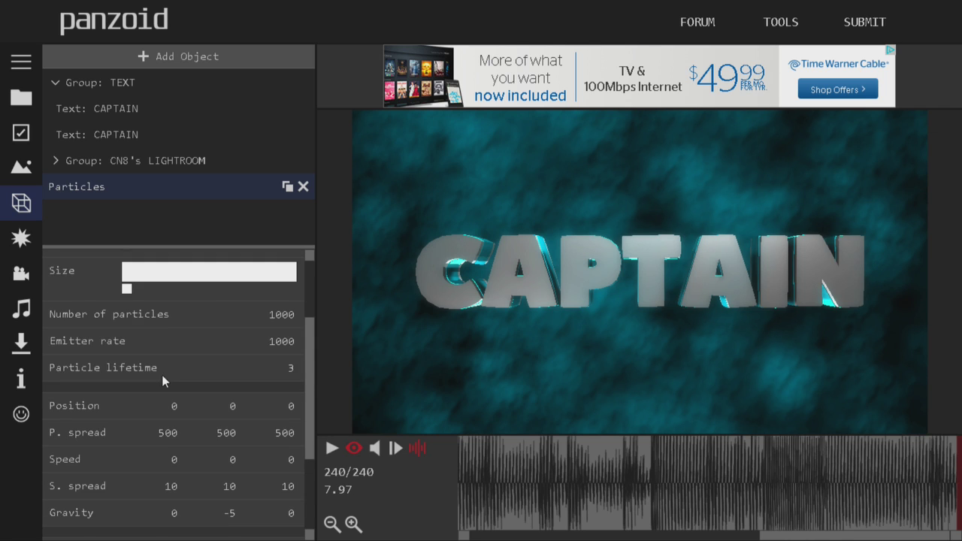
pyautogui.click(284, 319)
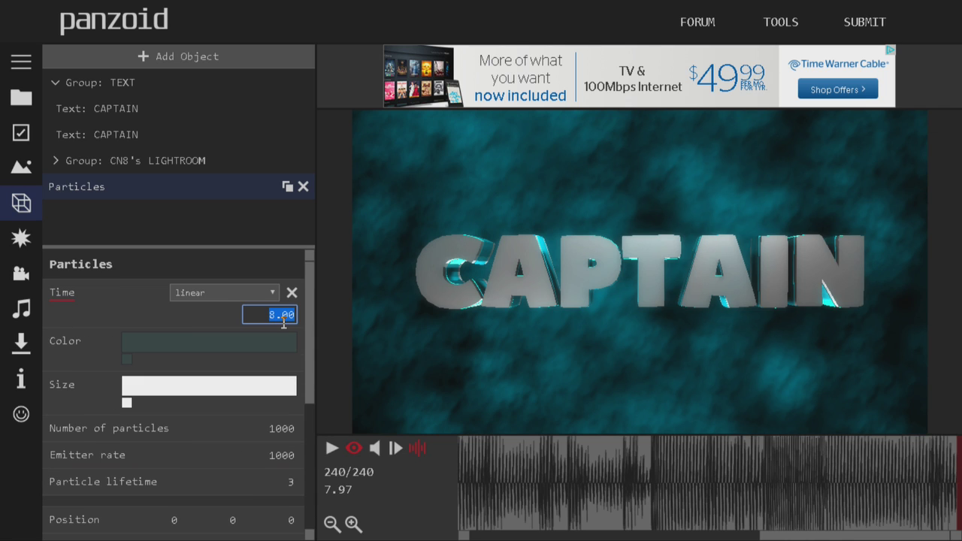
pyautogui.write('3')
pyautogui.press('Return')
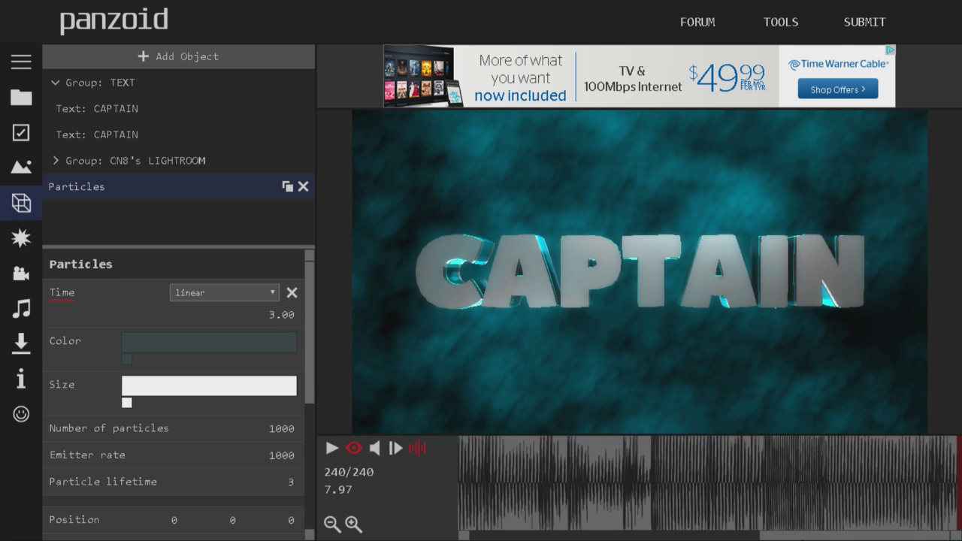
pyautogui.moveTo(831, 535); pyautogui.dragTo(752, 535)
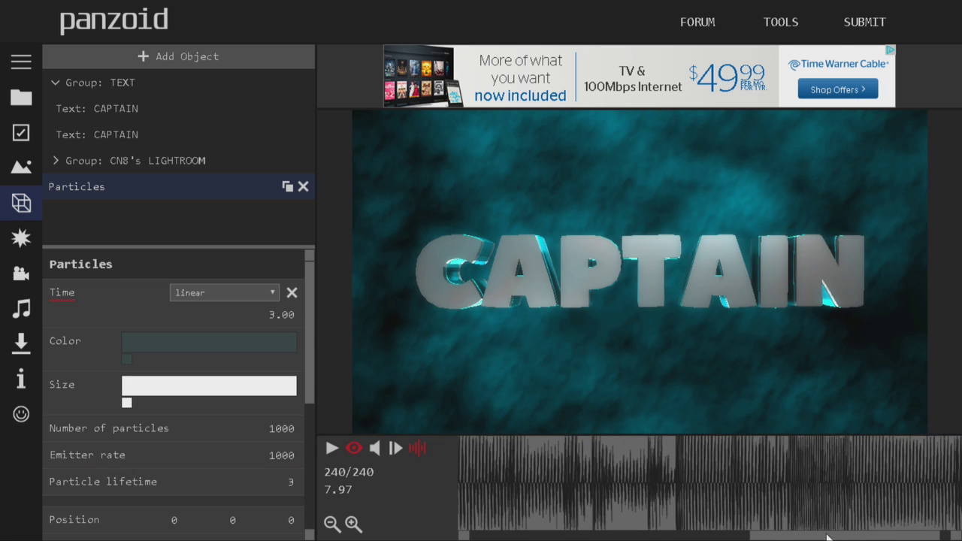
pyautogui.moveTo(827, 536); pyautogui.dragTo(839, 536)
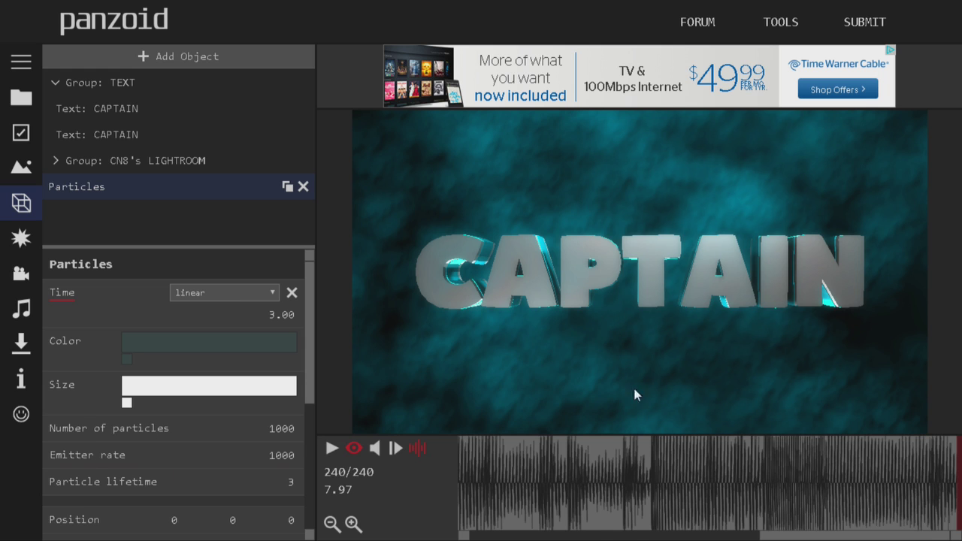
pyautogui.moveTo(796, 535); pyautogui.dragTo(502, 527)
# - Preview the early particle frames, then drag Particles into Group: TEXT below both CAPTAIN layers
pyautogui.click(502, 527)
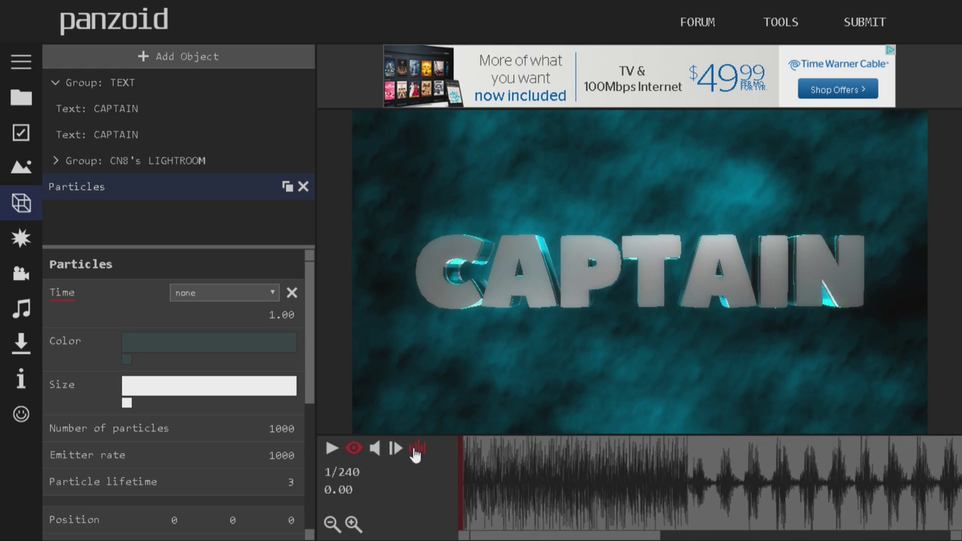
pyautogui.click(645, 526)
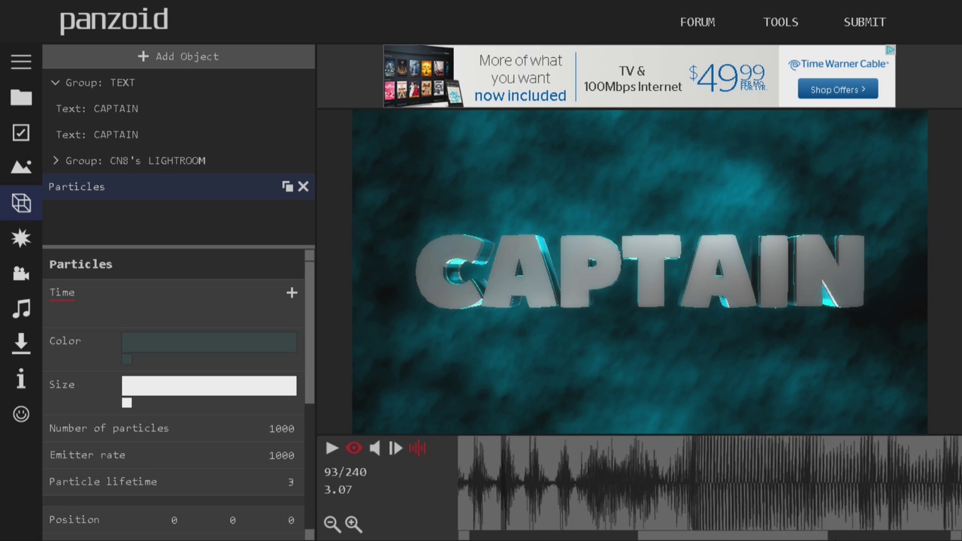
pyautogui.hscroll(-5, 645, 519)
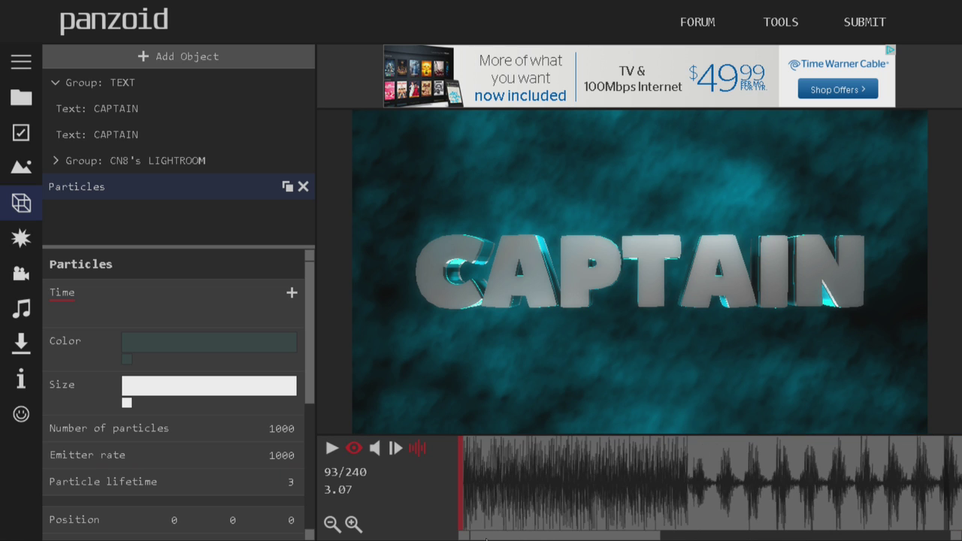
pyautogui.moveTo(555, 507); pyautogui.dragTo(445, 500)
pyautogui.scroll(-3, 233, 448)
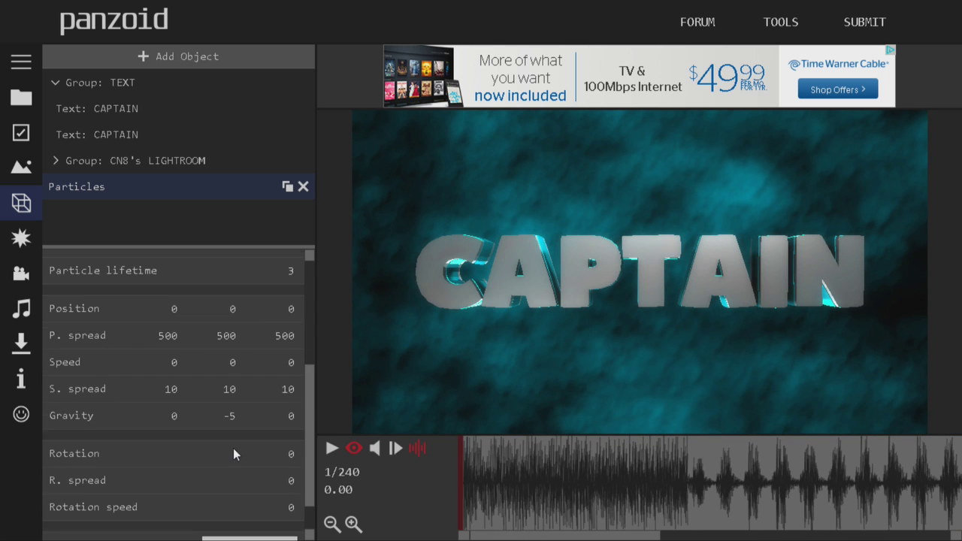
pyautogui.scroll(3, 225, 450)
pyautogui.moveTo(536, 497); pyautogui.dragTo(418, 503)
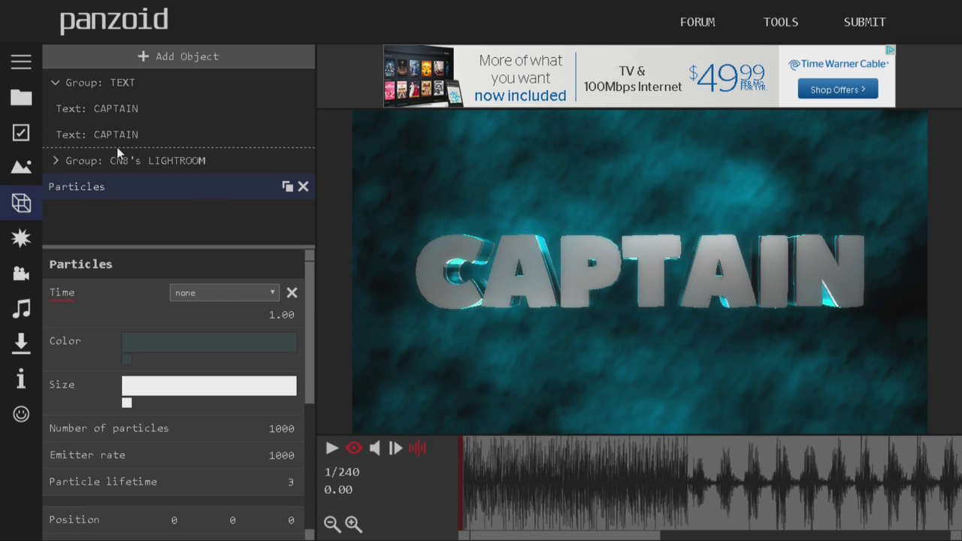
pyautogui.moveTo(117, 147); pyautogui.dragTo(126, 134)
pyautogui.moveTo(131, 84); pyautogui.dragTo(133, 81)
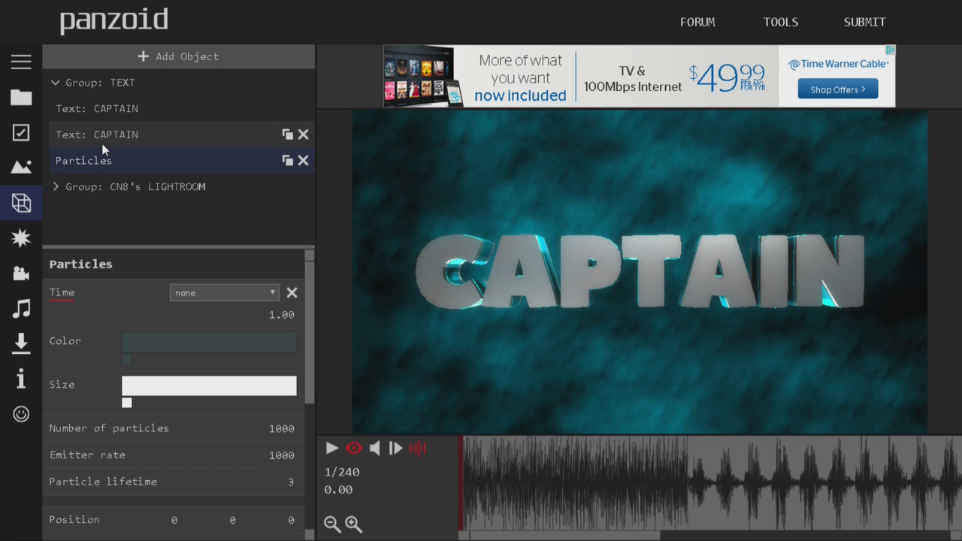
# - Select Group: TEXT and at frame 44 tilt its X rotation to about 82 so it lies flat
pyautogui.click(57, 84)
pyautogui.click(91, 88)
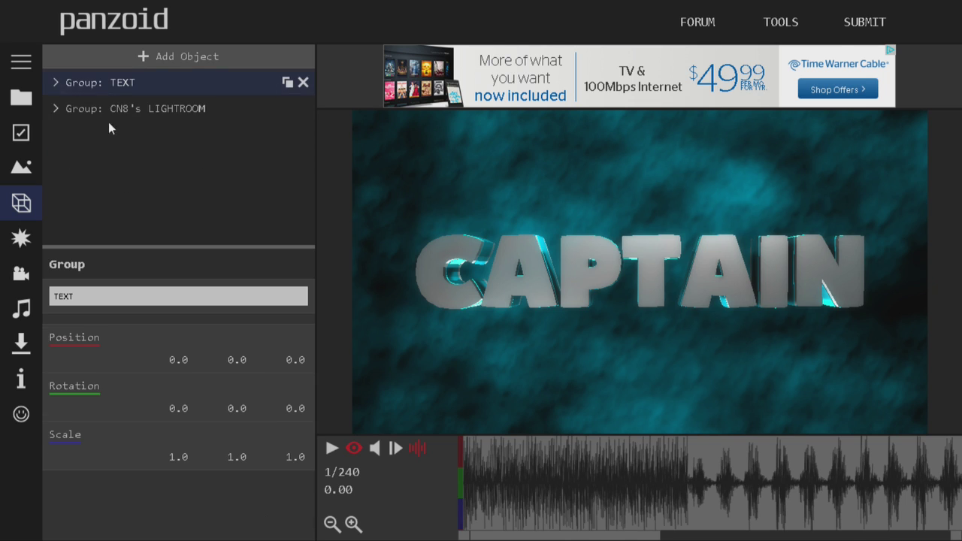
pyautogui.click(21, 274)
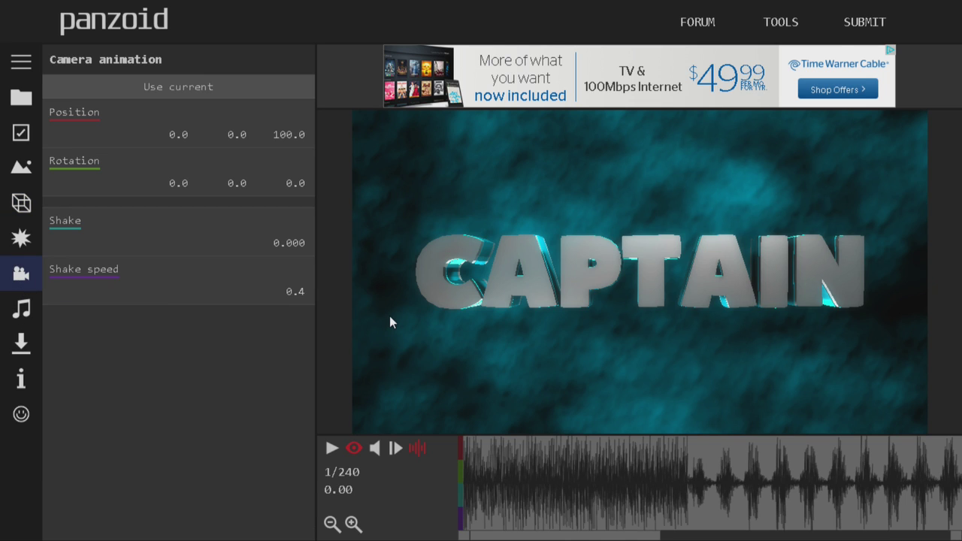
pyautogui.click(20, 203)
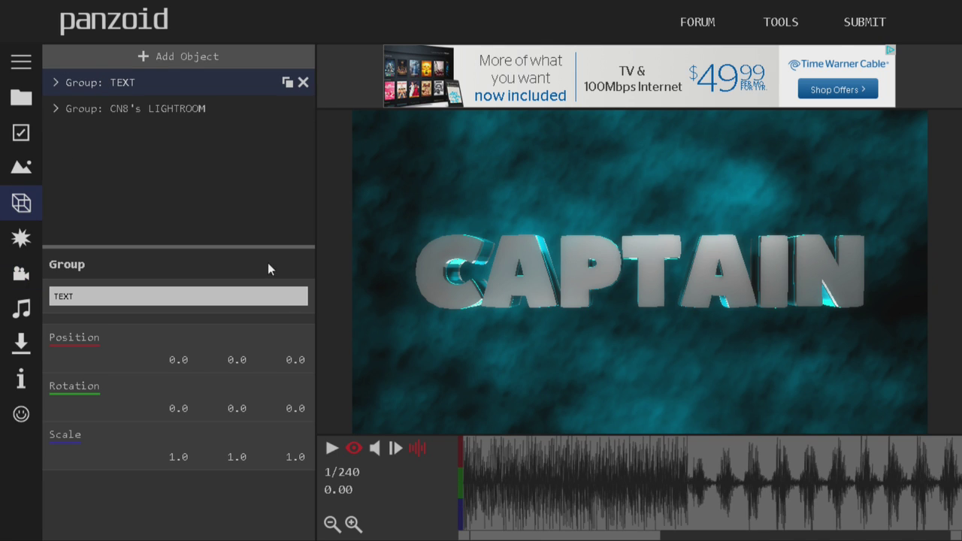
pyautogui.click(687, 468)
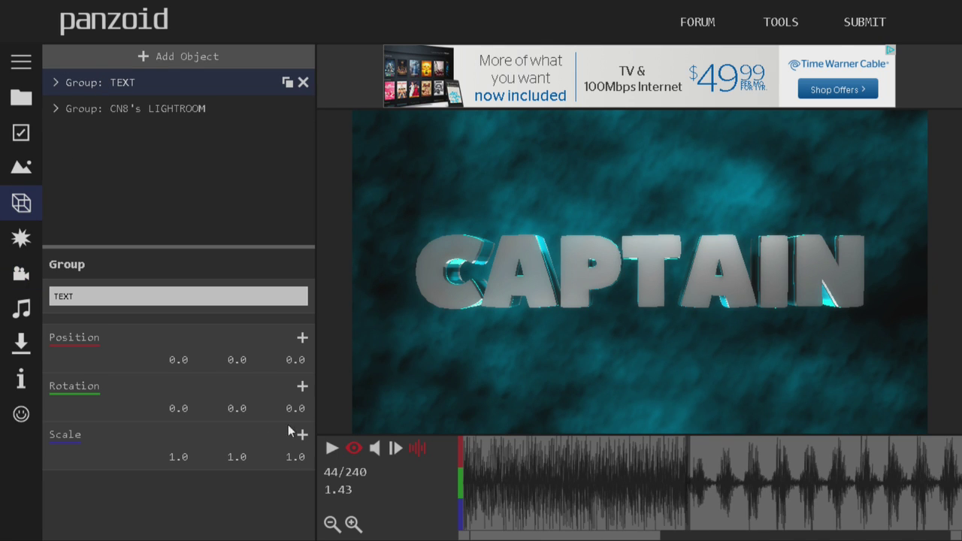
pyautogui.moveTo(189, 413); pyautogui.dragTo(720, 385)
pyautogui.click(55, 83)
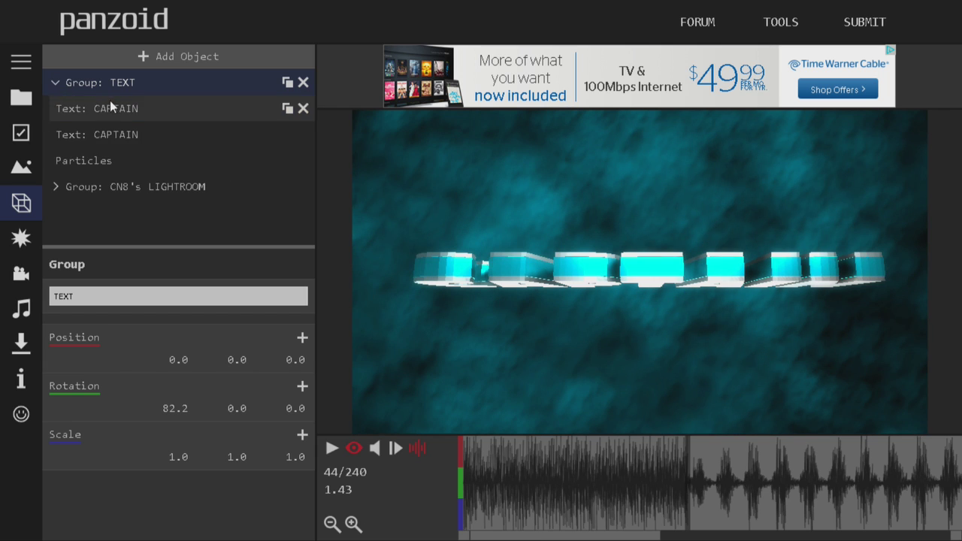
pyautogui.moveTo(145, 198); pyautogui.dragTo(145, 199)
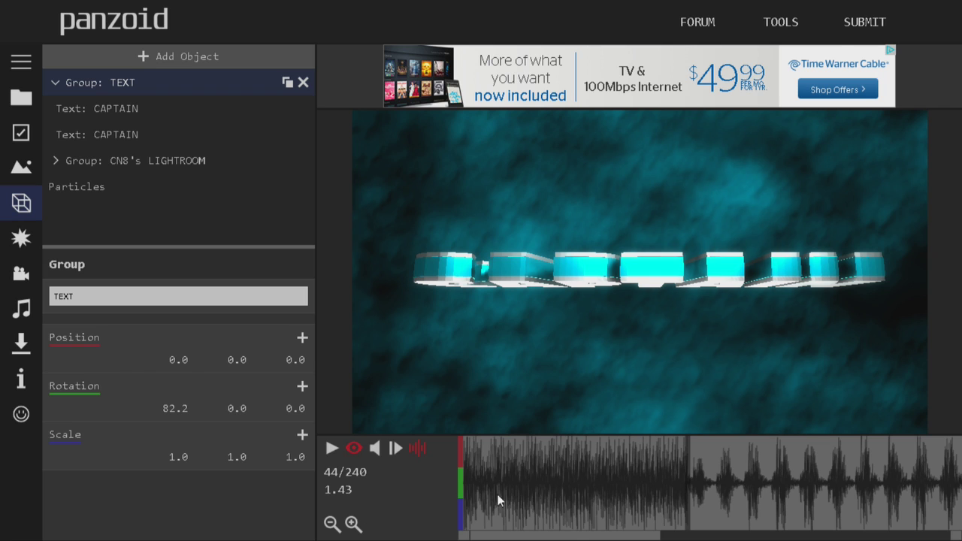
# - Add a rotation keyframe for the TEXT group with X set to 0, then play the intro
pyautogui.click(303, 386)
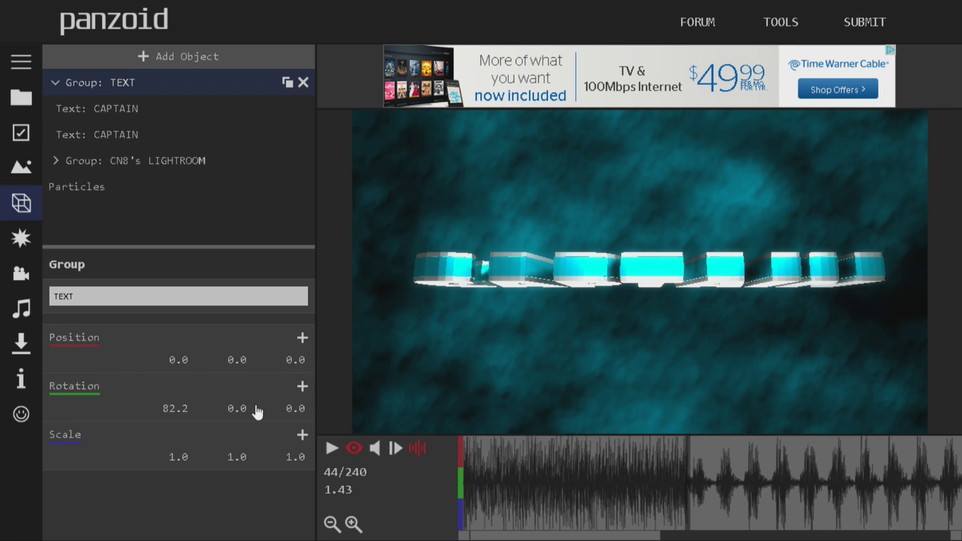
pyautogui.click(174, 409)
pyautogui.write('0')
pyautogui.press('Return')
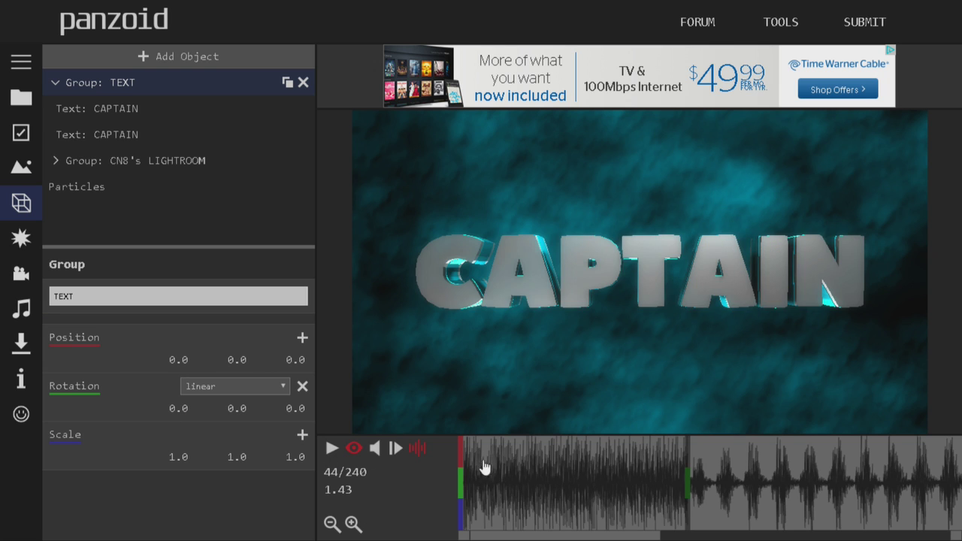
pyautogui.click(332, 448)
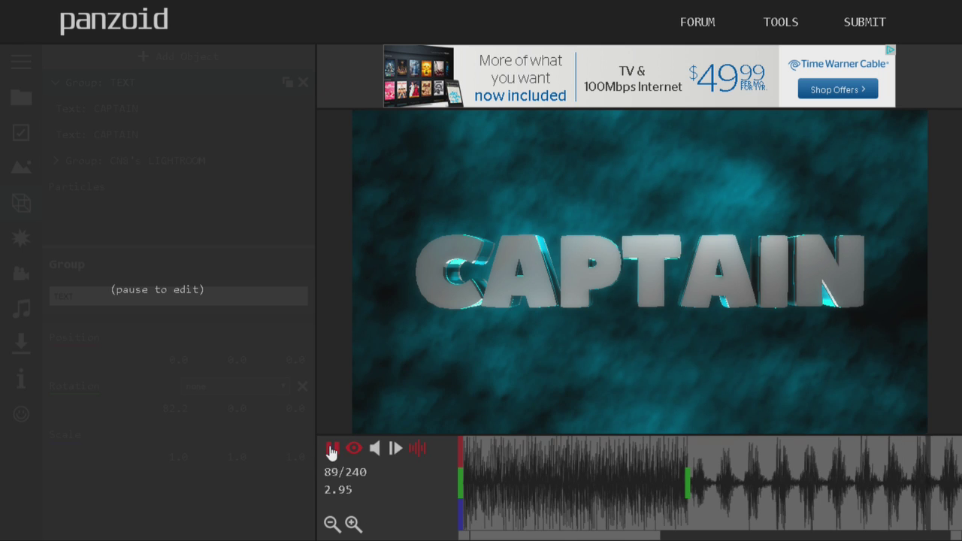
# - Pause at frame 44 and drag the Particles layer back into Group: TEXT
pyautogui.click(331, 449)
pyautogui.hscroll(-2, 547, 517)
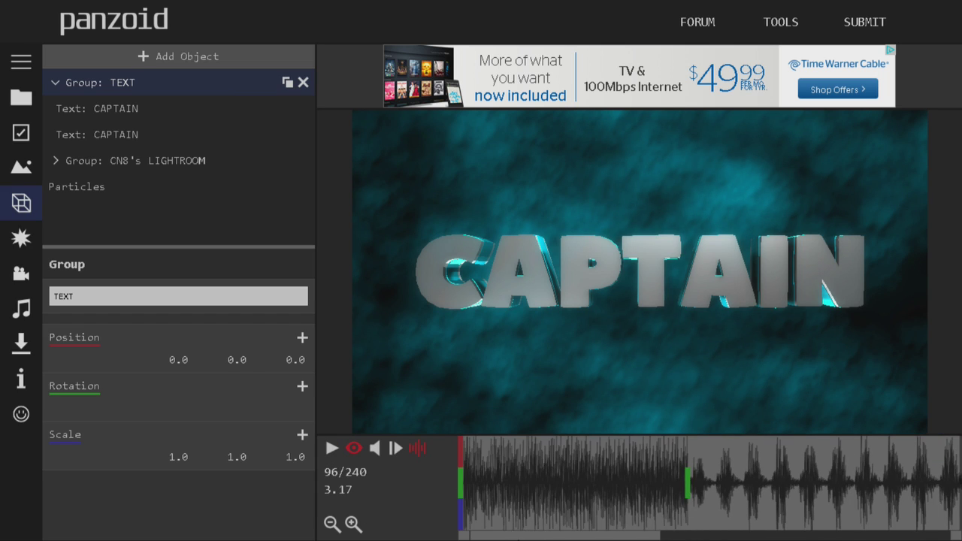
pyautogui.moveTo(547, 516); pyautogui.dragTo(686, 516)
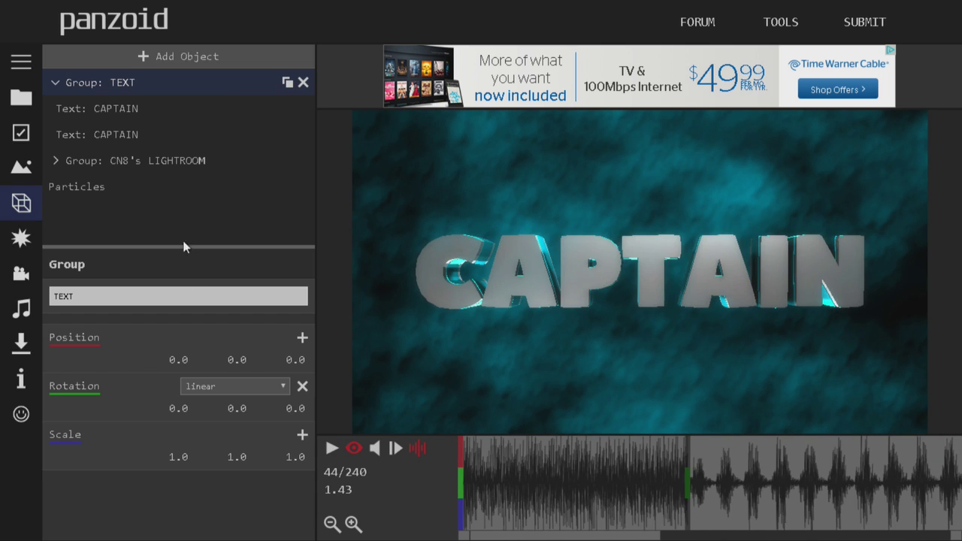
pyautogui.moveTo(95, 180); pyautogui.dragTo(129, 84)
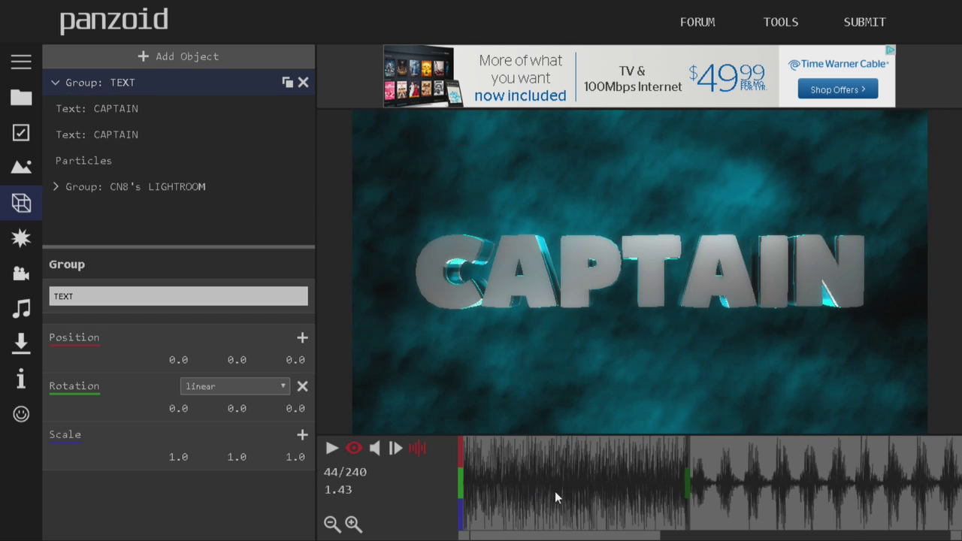
# - Replay the rotation from frame 1, exit fullscreen with F11, and scrub through the frames
pyautogui.click(375, 448)
pyautogui.click(333, 449)
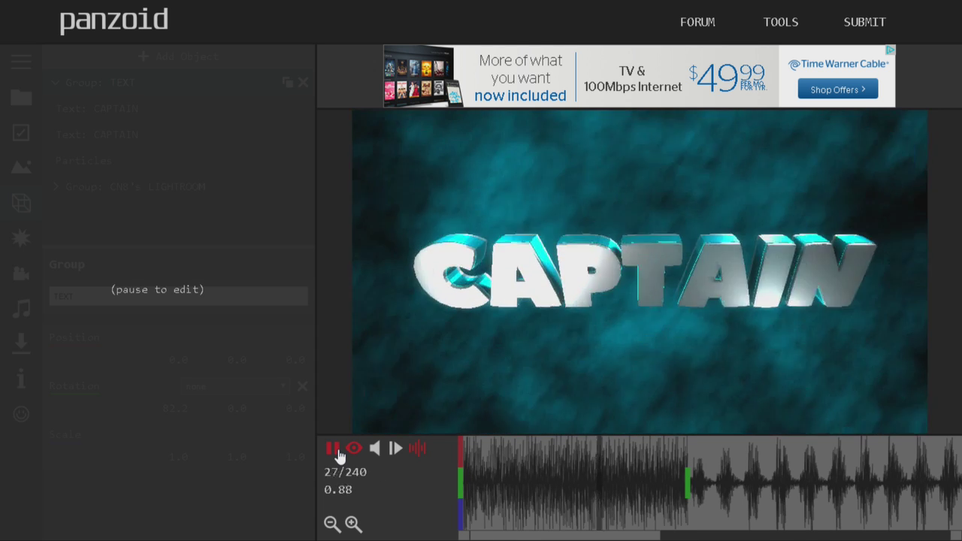
pyautogui.click(332, 449)
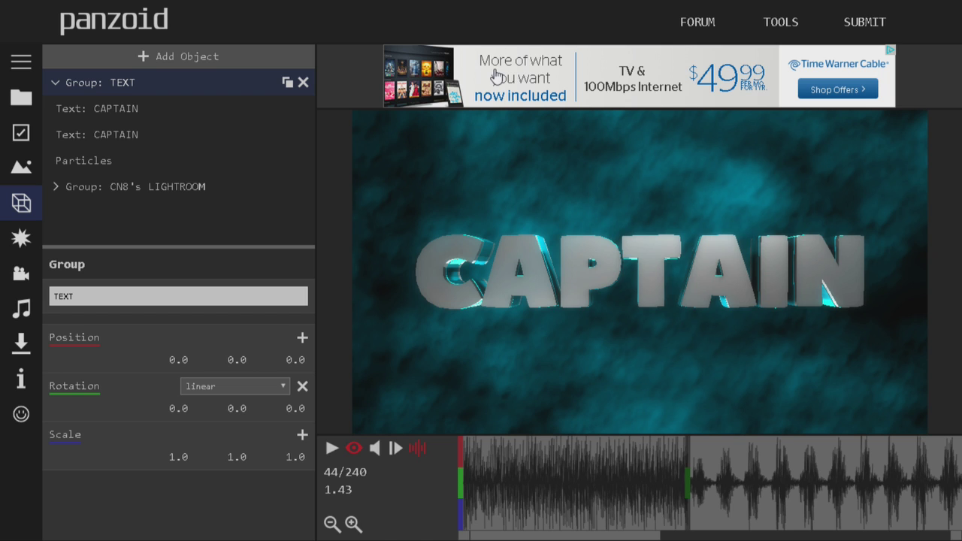
pyautogui.press('F11')
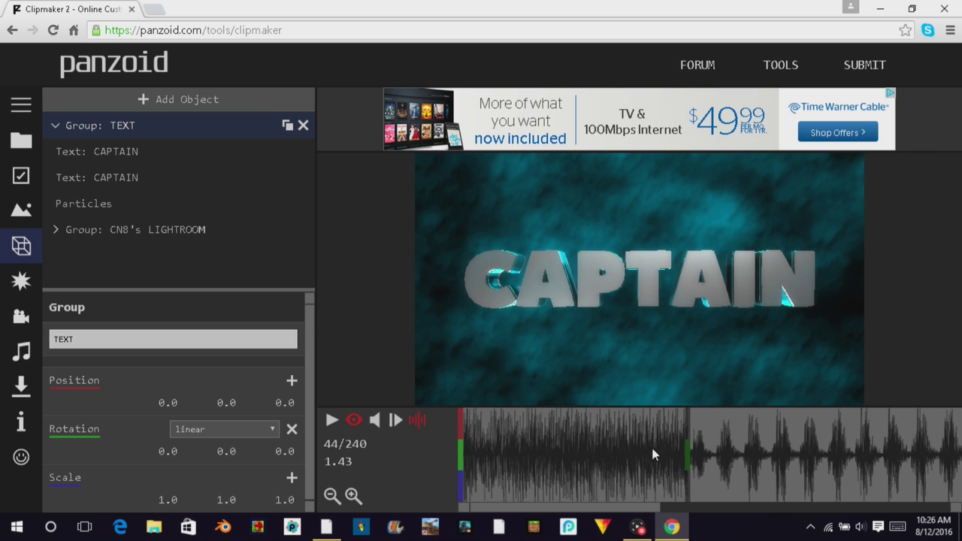
pyautogui.moveTo(566, 461); pyautogui.dragTo(687, 475)
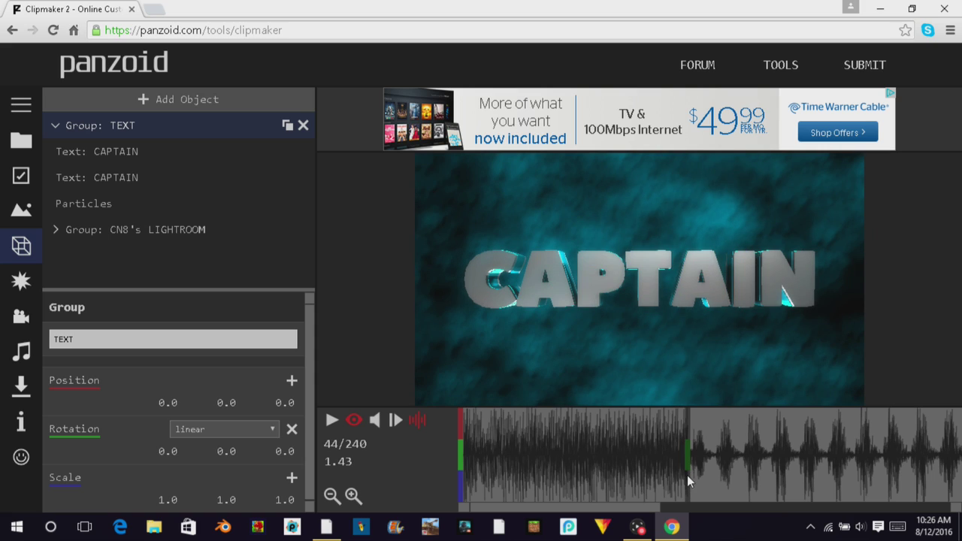